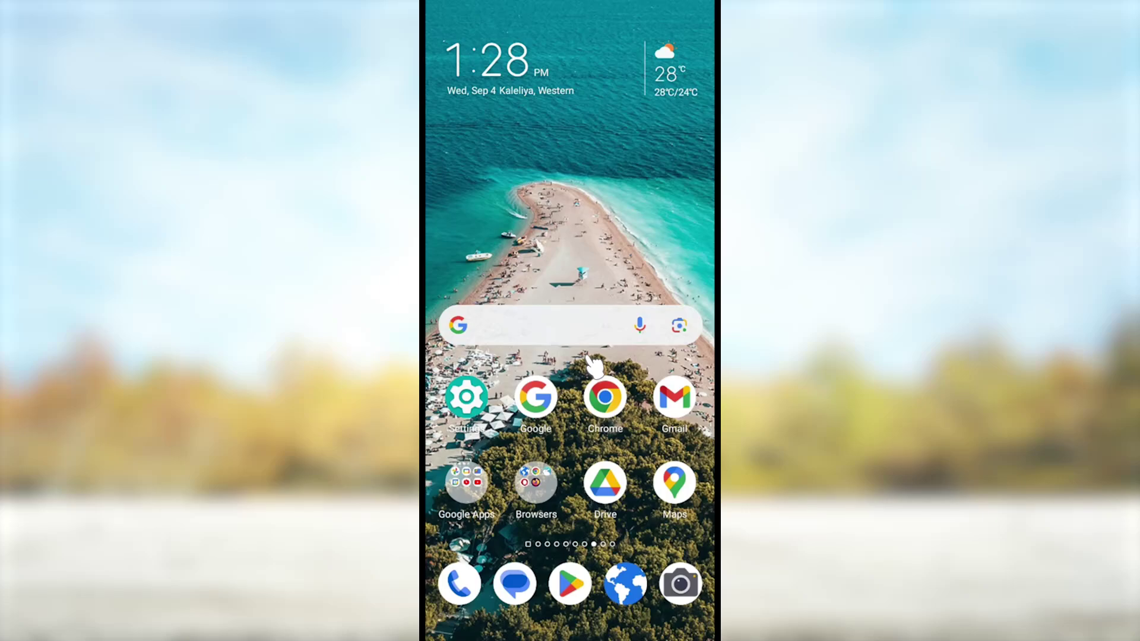
# - Pull down the notification shade, look through it, then close it
pyautogui.moveTo(617, 9); pyautogui.dragTo(582, 394)
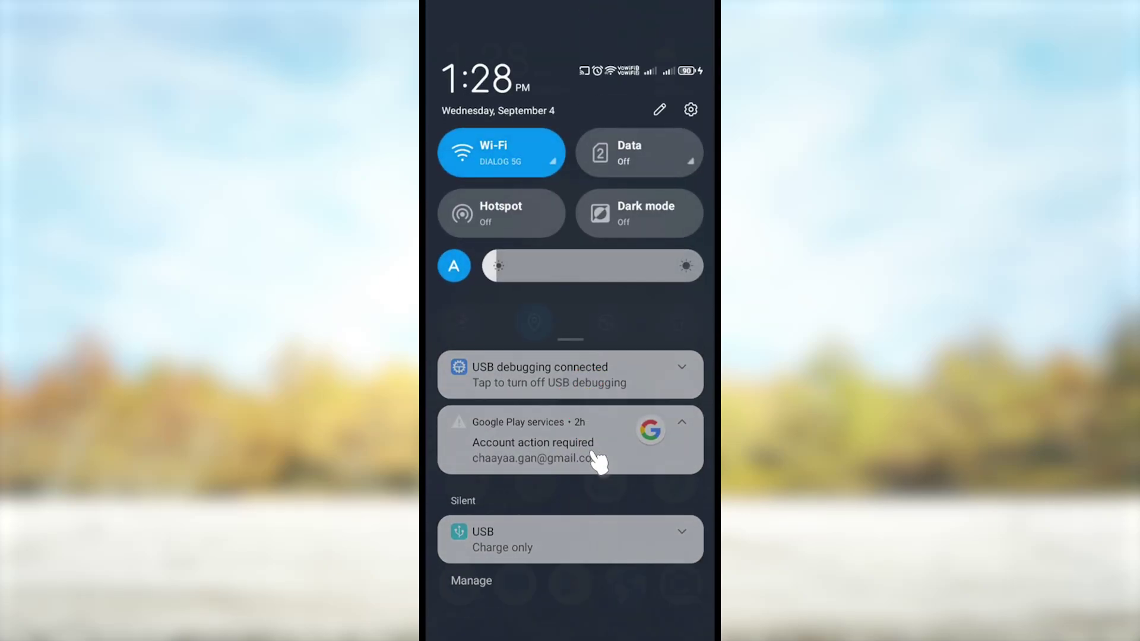
pyautogui.moveTo(457, 380)
pyautogui.mouseDown()
pyautogui.moveTo(463, 369)
pyautogui.moveTo(639, 394)
pyautogui.mouseUp()
pyautogui.moveTo(452, 425); pyautogui.dragTo(458, 375)
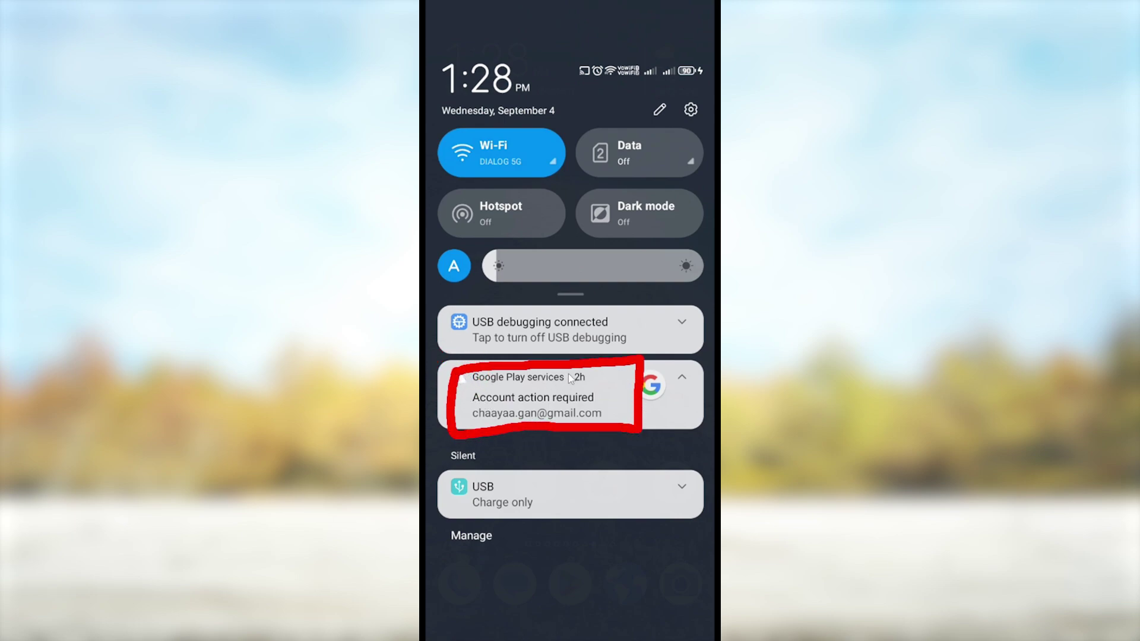
pyautogui.moveTo(463, 367); pyautogui.dragTo(615, 380)
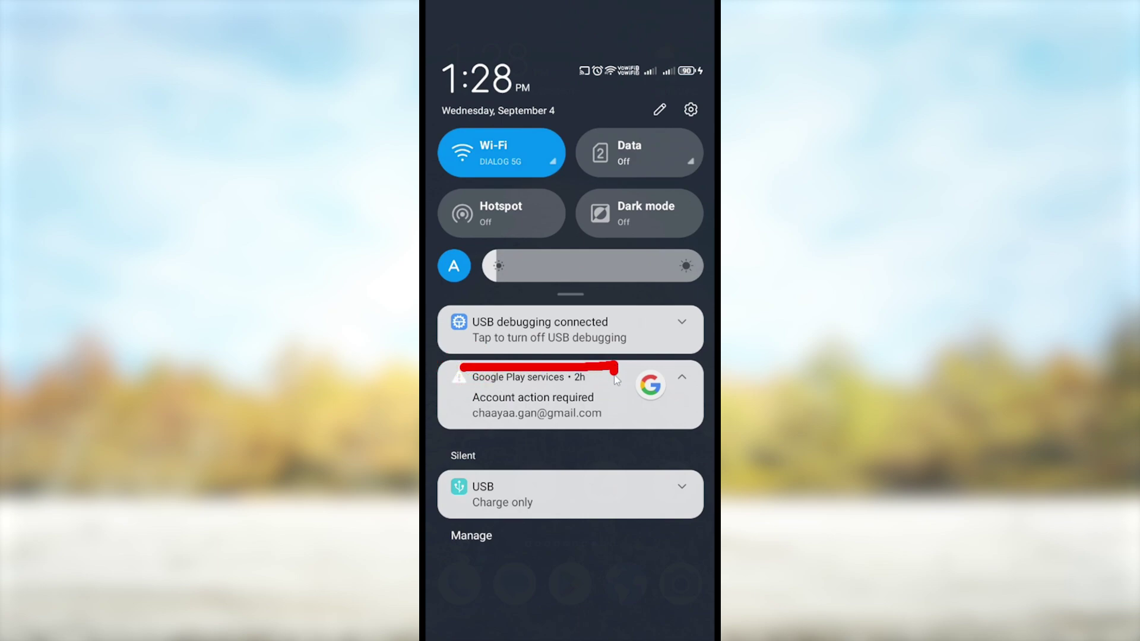
pyautogui.moveTo(540, 426)
pyautogui.mouseDown()
pyautogui.moveTo(466, 424)
pyautogui.moveTo(453, 364)
pyautogui.mouseUp()
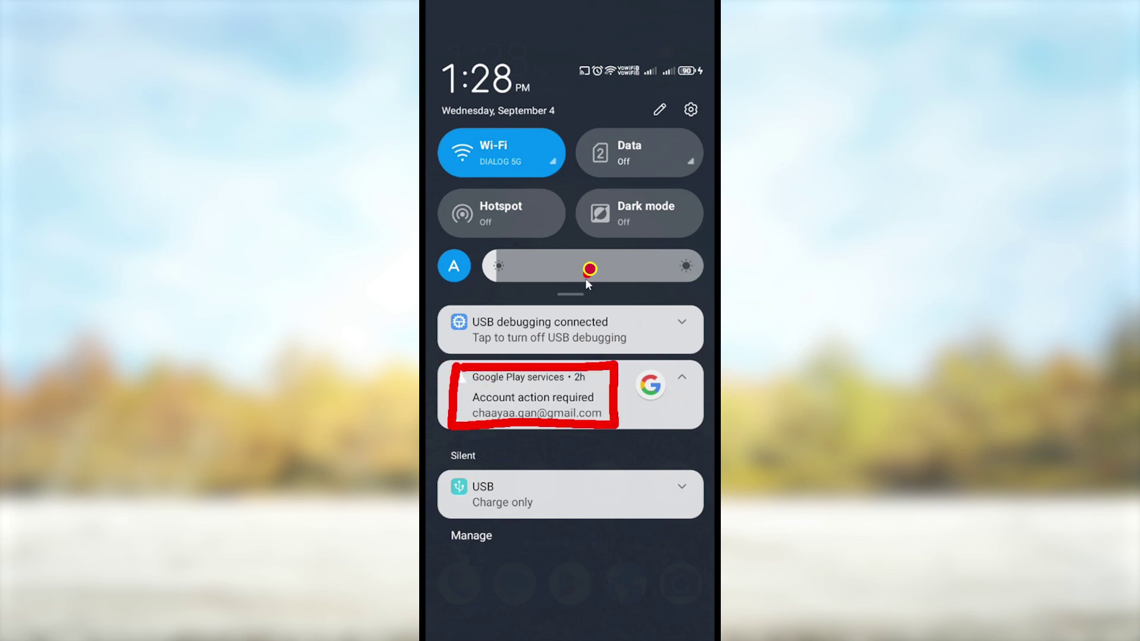
pyautogui.moveTo(590, 269); pyautogui.dragTo(543, 354)
pyautogui.moveTo(530, 315); pyautogui.dragTo(590, 340)
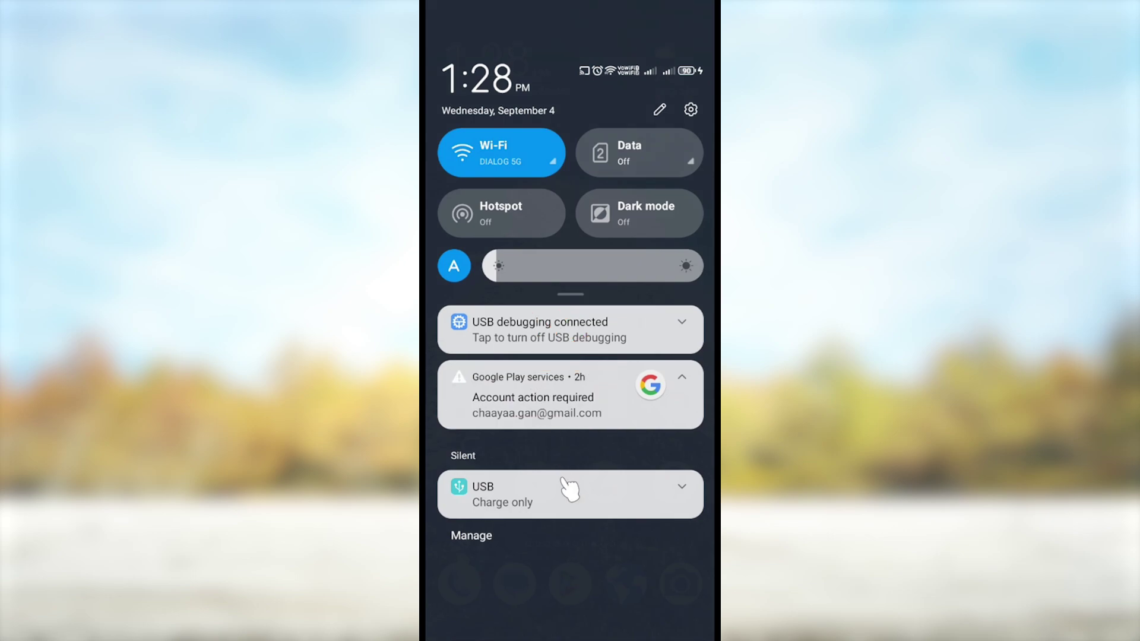
pyautogui.moveTo(595, 479); pyautogui.dragTo(600, 262)
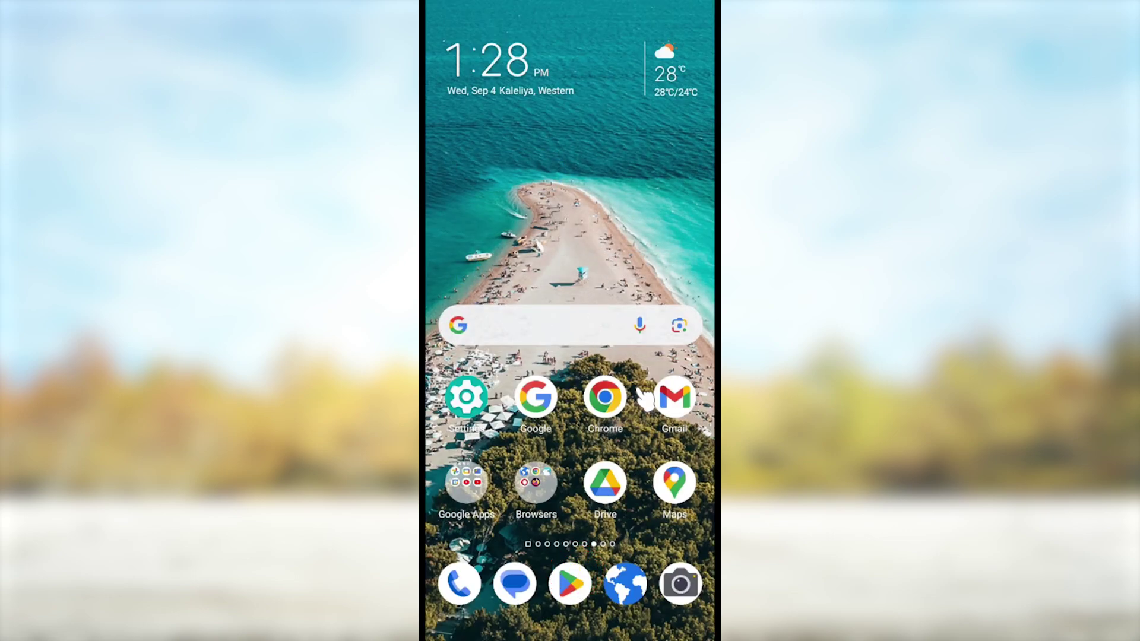
# - Open the Gmail app and browse its screens
pyautogui.click(674, 398)
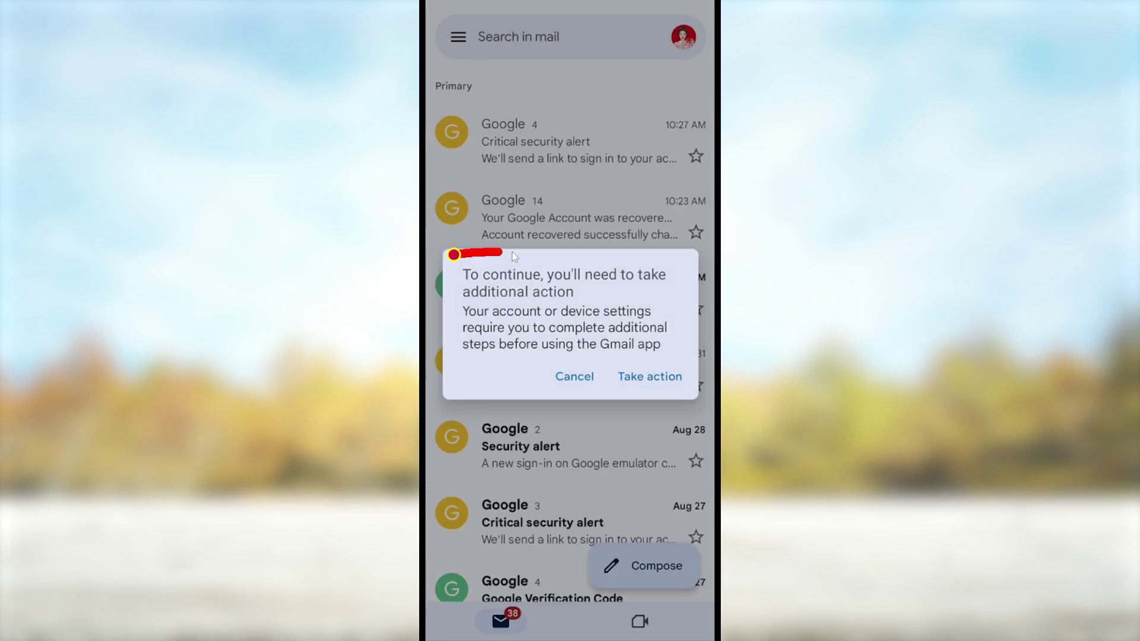
pyautogui.moveTo(512, 251)
pyautogui.mouseDown()
pyautogui.moveTo(689, 244)
pyautogui.moveTo(700, 338)
pyautogui.moveTo(540, 395)
pyautogui.moveTo(446, 351)
pyautogui.moveTo(460, 279)
pyautogui.mouseUp()
pyautogui.moveTo(485, 251); pyautogui.dragTo(699, 312)
pyautogui.moveTo(701, 388)
pyautogui.mouseDown()
pyautogui.moveTo(477, 394)
pyautogui.moveTo(443, 321)
pyautogui.moveTo(468, 249)
pyautogui.mouseUp()
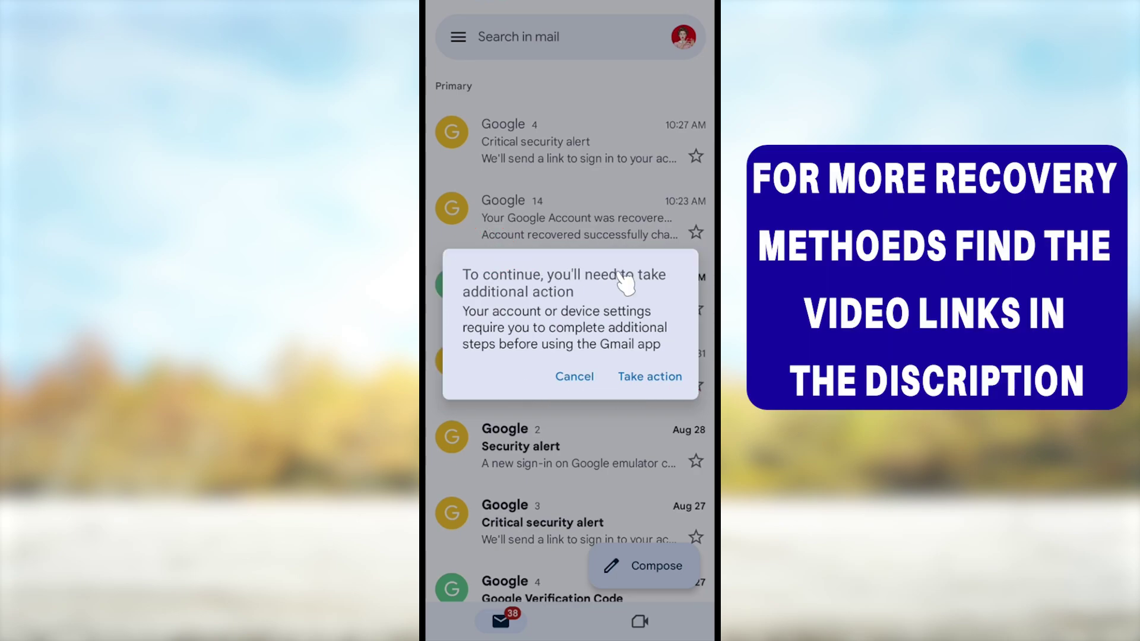
pyautogui.moveTo(657, 227)
pyautogui.mouseDown()
pyautogui.moveTo(653, 347)
pyautogui.moveTo(681, 373)
pyautogui.moveTo(687, 325)
pyautogui.mouseUp()
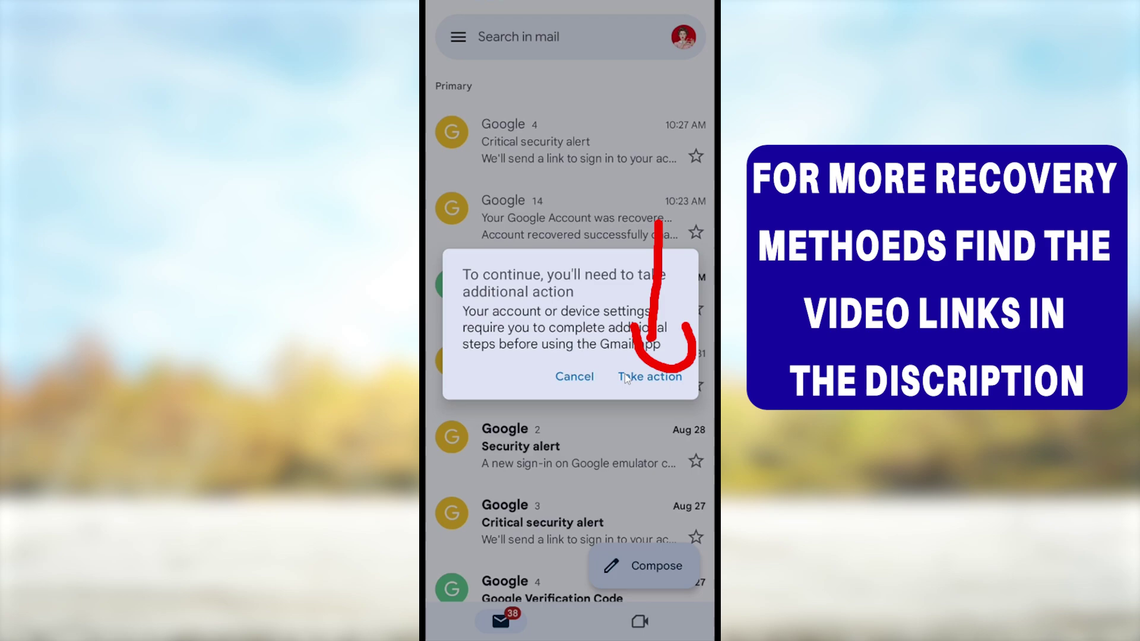
# - Return home via recent apps and open the 'Account action required' notification
pyautogui.moveTo(576, 635)
pyautogui.mouseDown()
pyautogui.moveTo(600, 407)
pyautogui.moveTo(656, 358)
pyautogui.mouseUp()
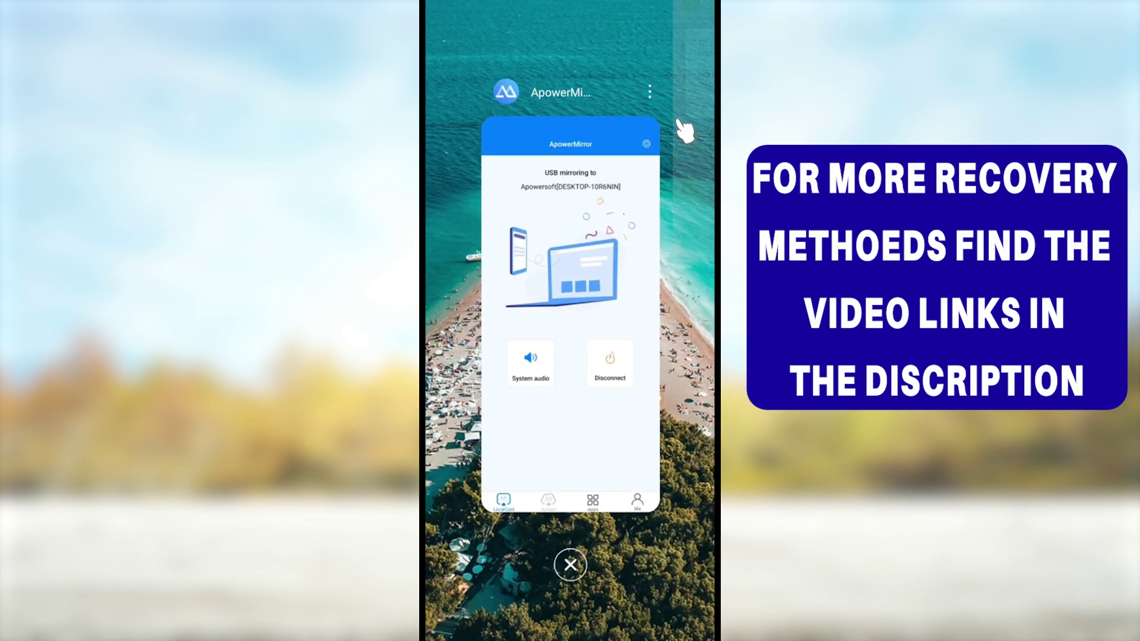
pyautogui.click(686, 224)
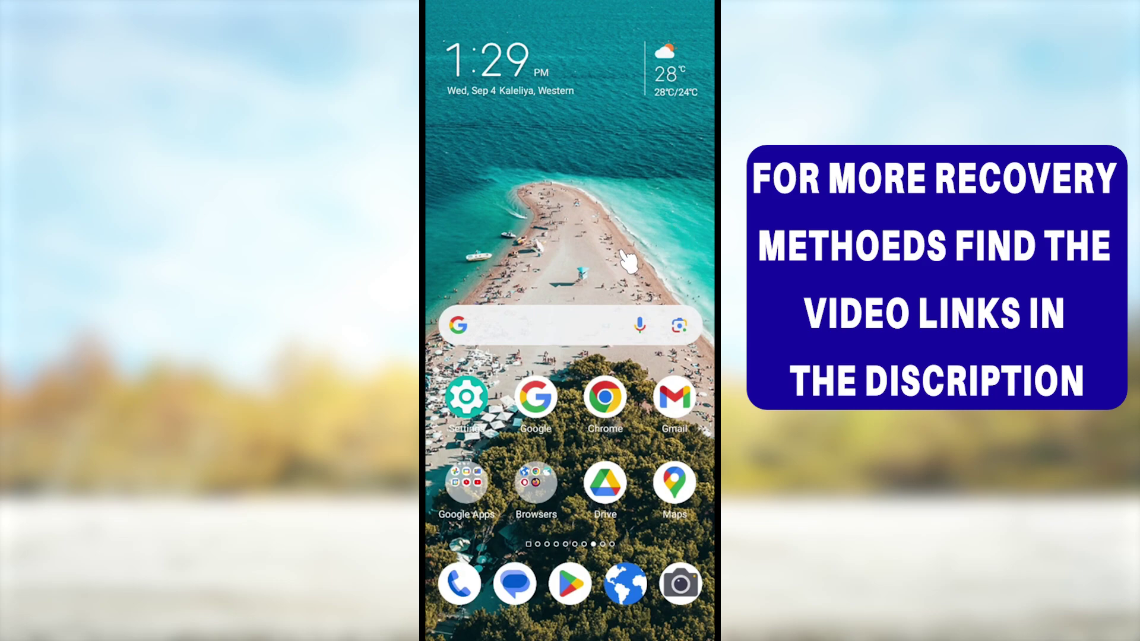
pyautogui.moveTo(590, 1); pyautogui.dragTo(603, 285)
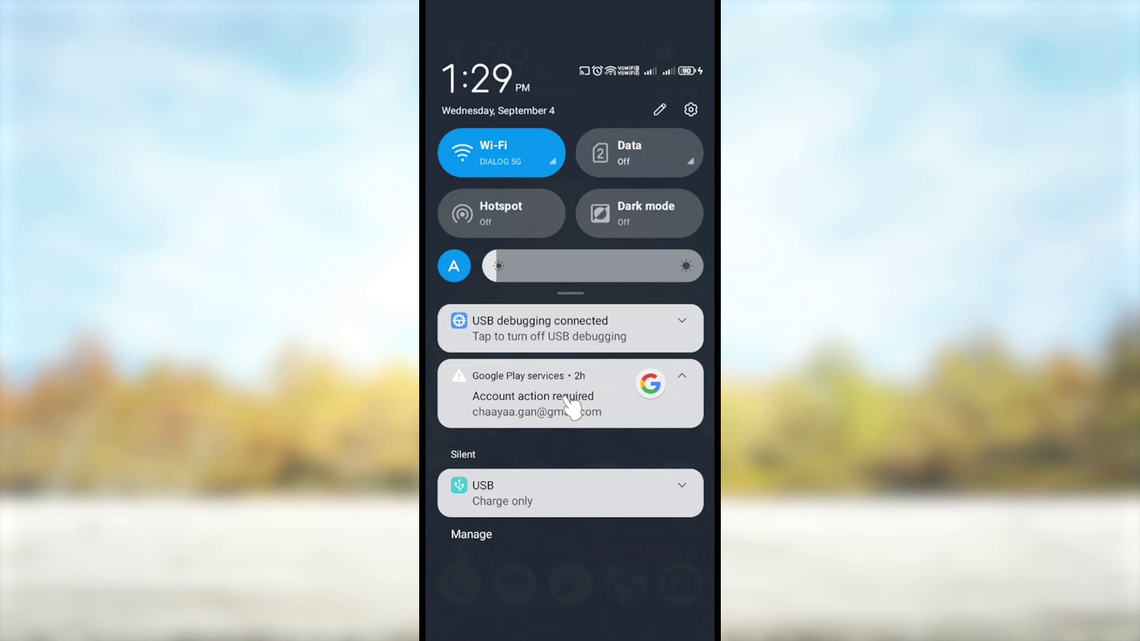
pyautogui.click(572, 408)
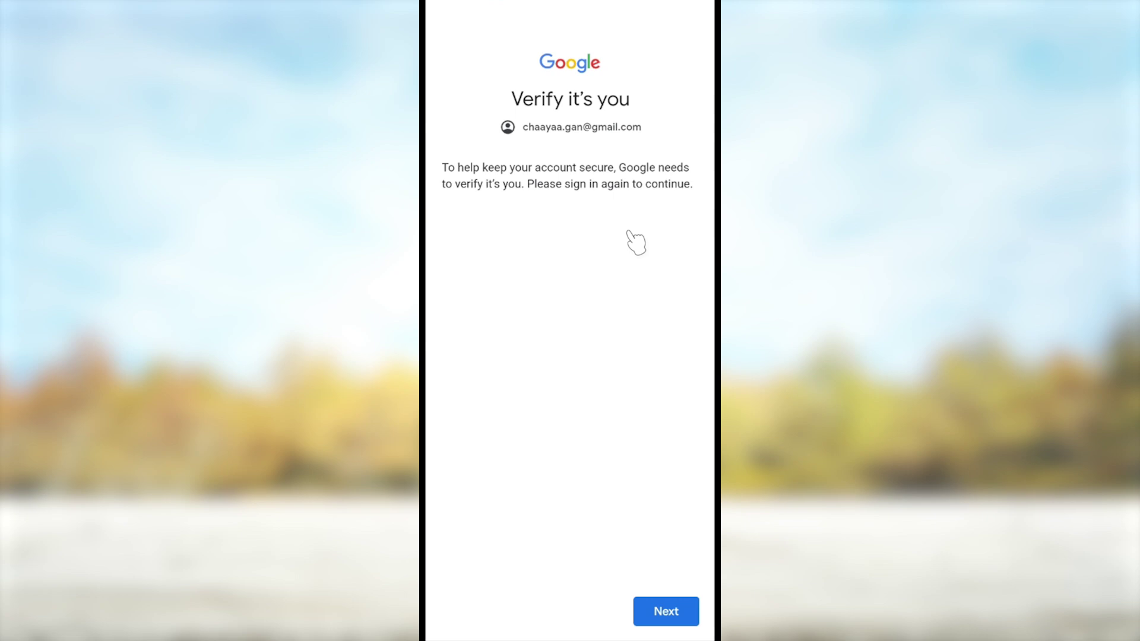
# - Continue past Verify it's you and submit the account password, getting the changed-22-days-ago warning
pyautogui.click(659, 613)
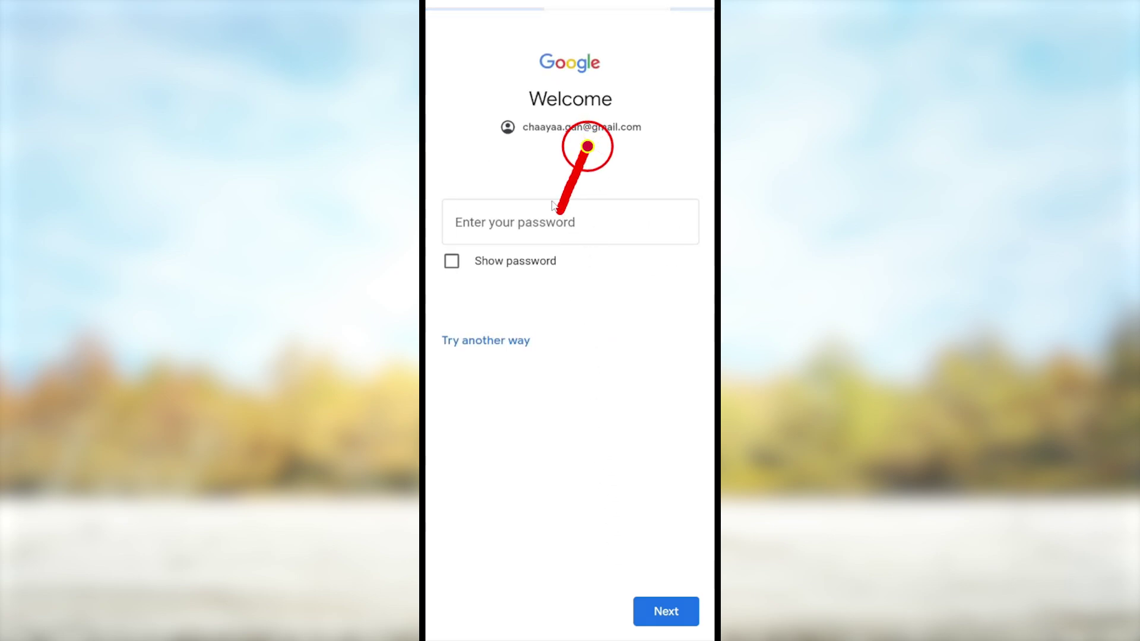
pyautogui.click(534, 229)
pyautogui.write('******')
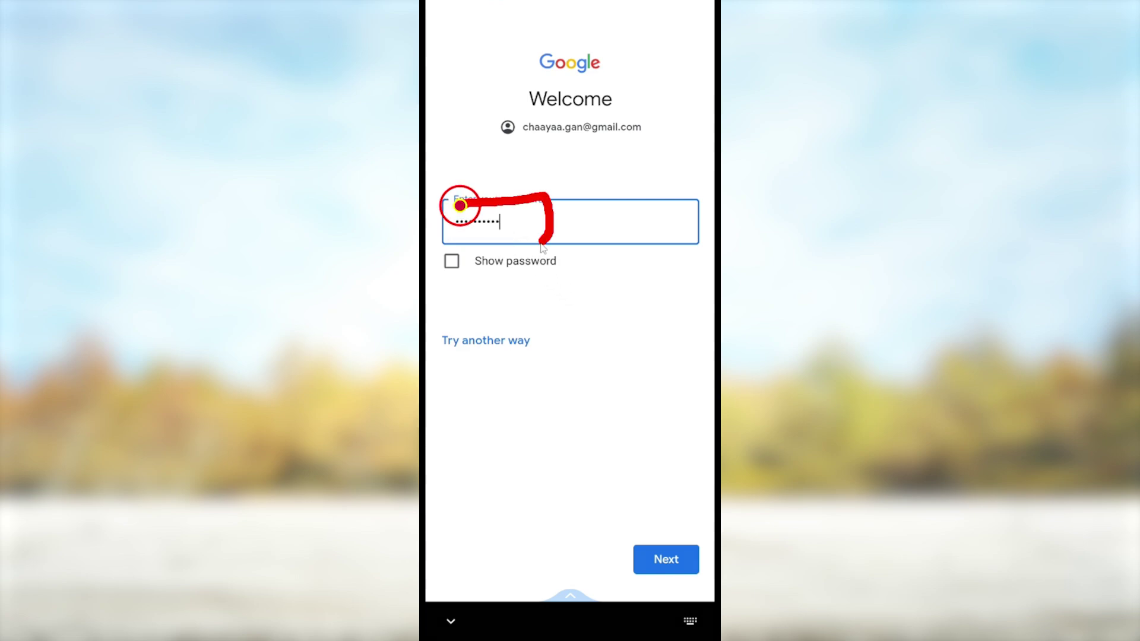
pyautogui.click(665, 559)
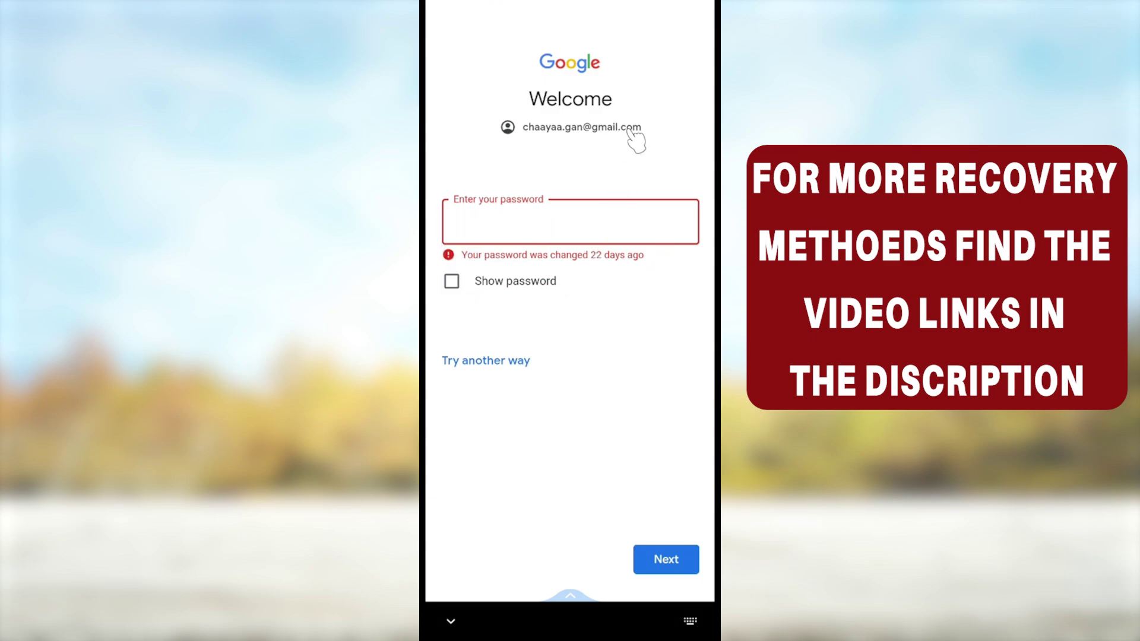
pyautogui.moveTo(635, 90)
pyautogui.mouseDown()
pyautogui.moveTo(564, 204)
pyautogui.moveTo(588, 213)
pyautogui.moveTo(624, 202)
pyautogui.mouseUp()
pyautogui.moveTo(444, 343)
pyautogui.mouseDown()
pyautogui.moveTo(490, 321)
pyautogui.moveTo(567, 398)
pyautogui.moveTo(438, 385)
pyautogui.mouseUp()
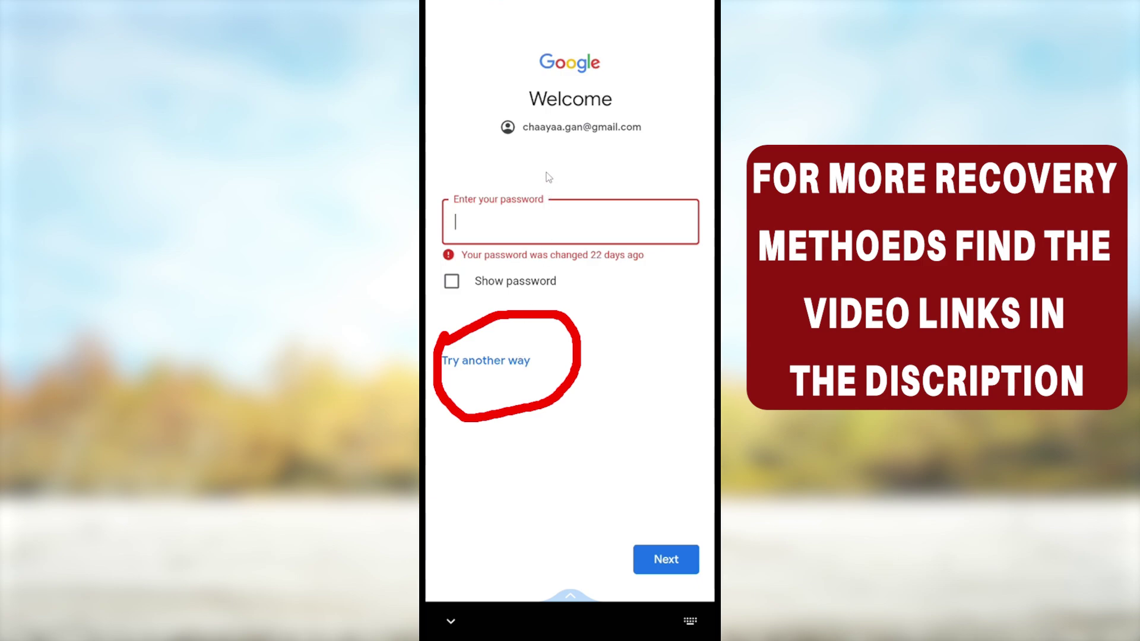
pyautogui.moveTo(546, 155); pyautogui.dragTo(517, 279)
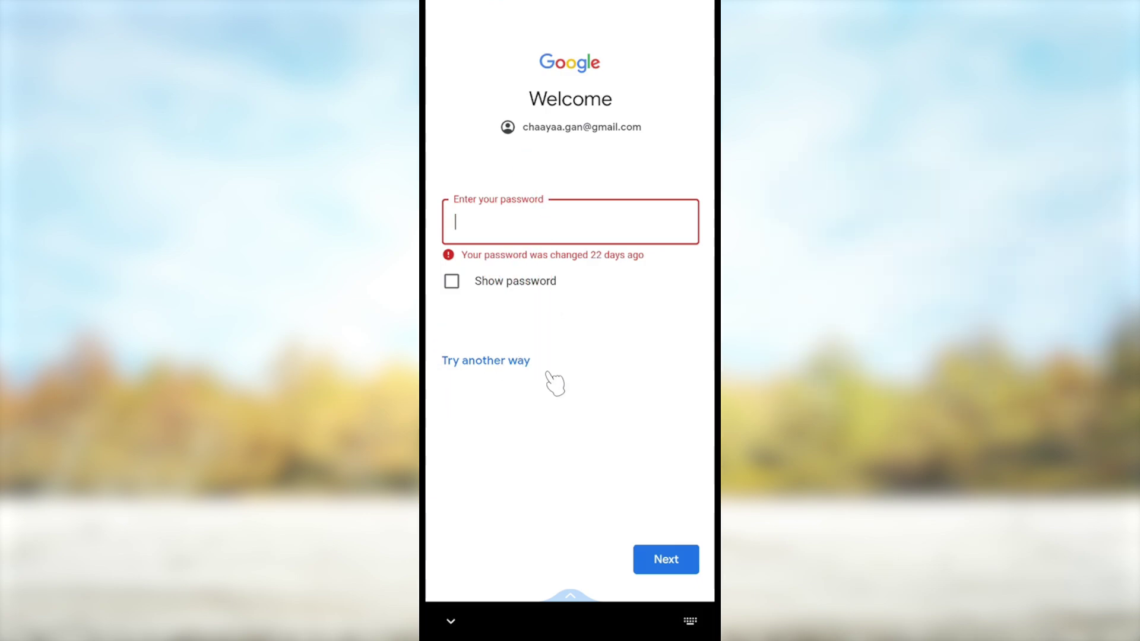
# - Choose 'Try another way', then 'Get help' to reach the Account recovery phone prompt
pyautogui.click(515, 361)
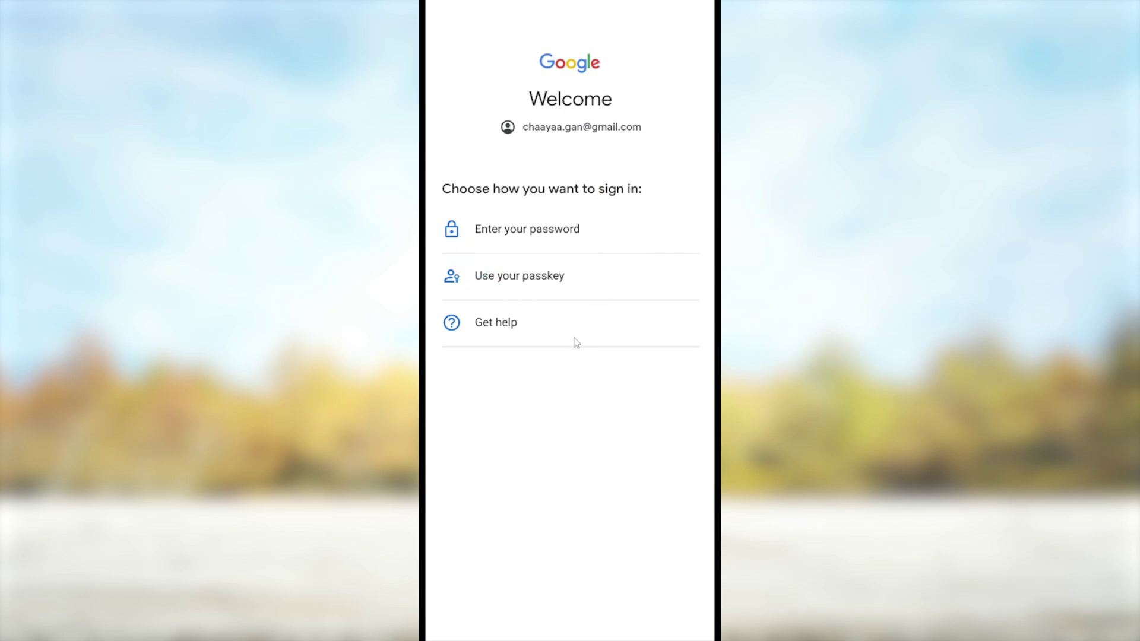
pyautogui.click(499, 324)
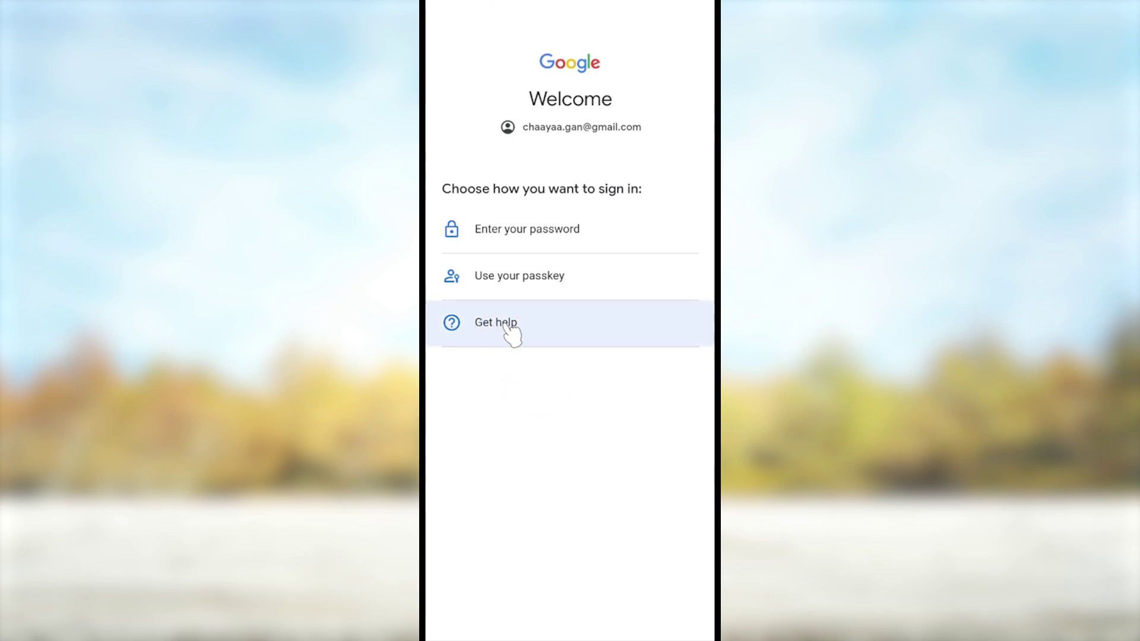
pyautogui.moveTo(430, 272)
pyautogui.mouseDown()
pyautogui.moveTo(442, 250)
pyautogui.moveTo(555, 350)
pyautogui.moveTo(688, 393)
pyautogui.moveTo(517, 488)
pyautogui.moveTo(431, 436)
pyautogui.moveTo(432, 283)
pyautogui.mouseUp()
pyautogui.moveTo(636, 212); pyautogui.dragTo(573, 308)
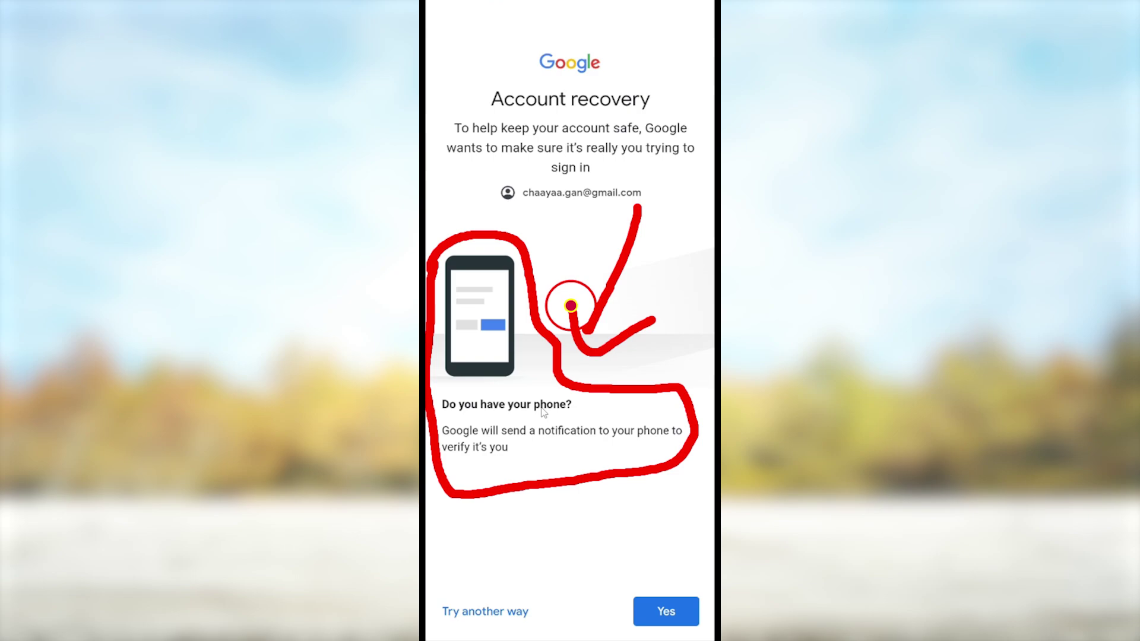
# - Skip the phone notification and Authenticator code to show backup-code and recovery-phone options
pyautogui.click(494, 618)
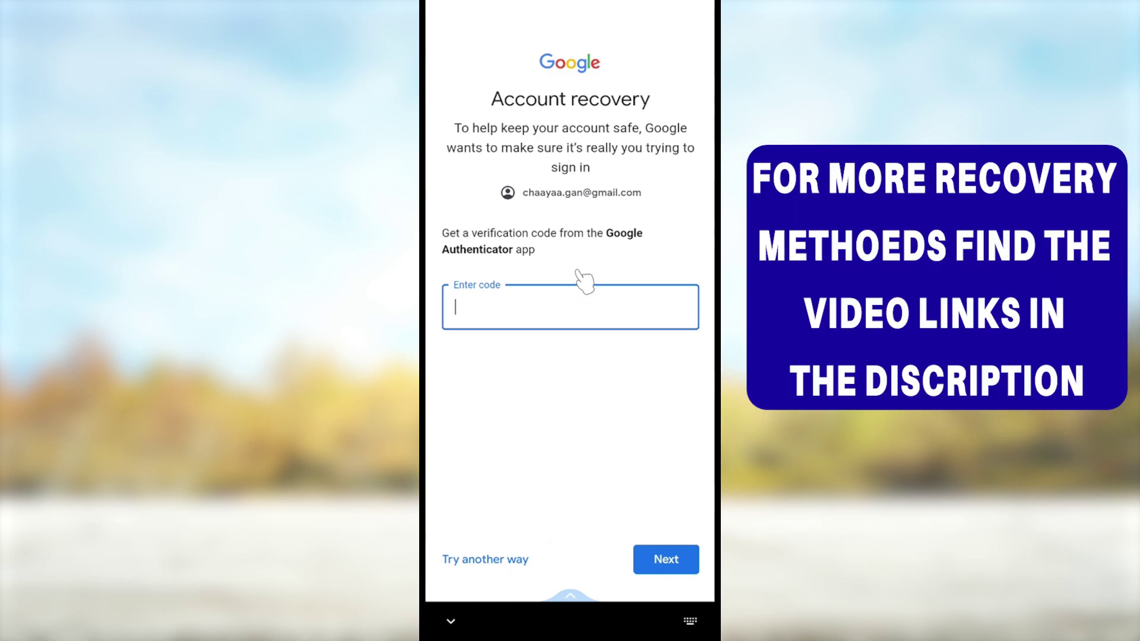
pyautogui.moveTo(547, 248)
pyautogui.mouseDown()
pyautogui.moveTo(507, 271)
pyautogui.moveTo(432, 264)
pyautogui.moveTo(475, 209)
pyautogui.moveTo(649, 212)
pyautogui.mouseUp()
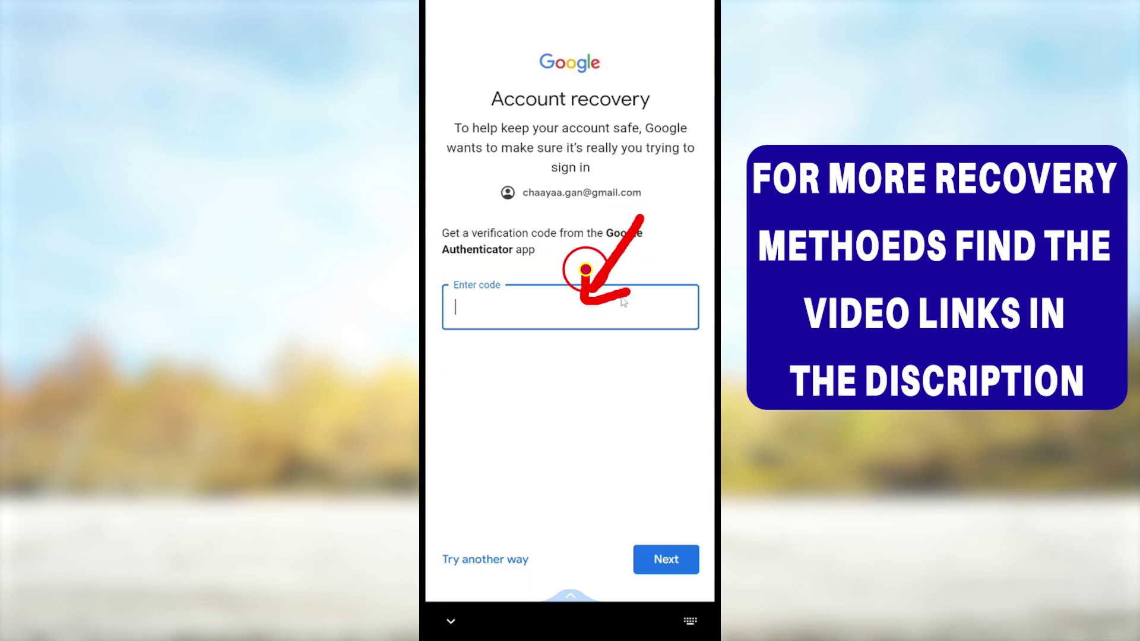
pyautogui.click(508, 558)
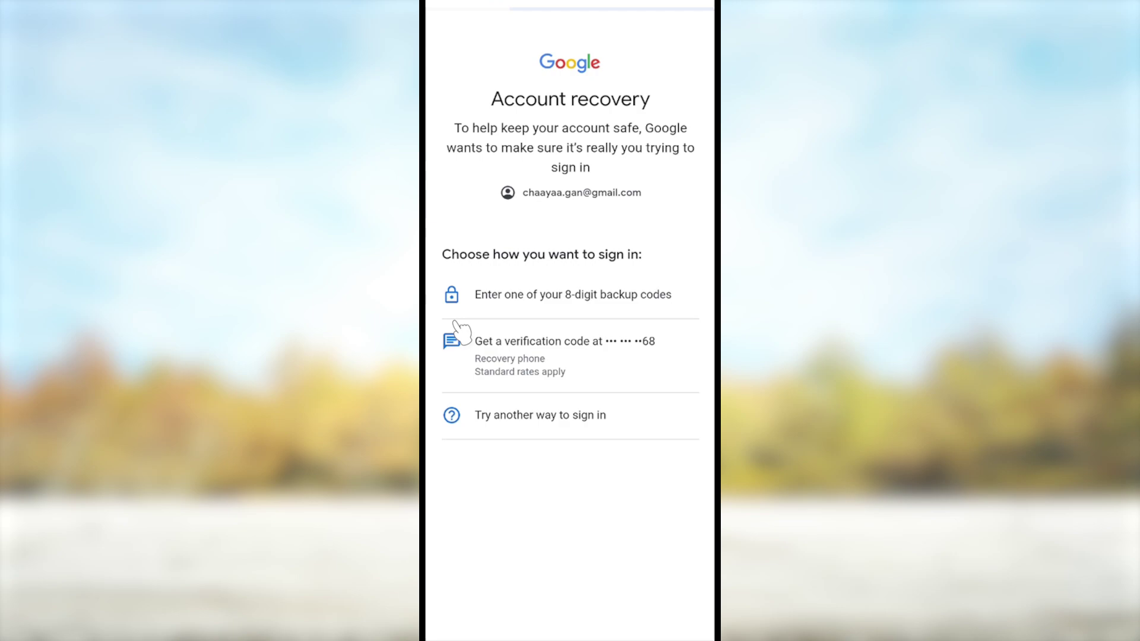
# - Decline the recovery-phone code and the emailed code until 'Couldn't sign you in' appears
pyautogui.moveTo(457, 326)
pyautogui.mouseDown()
pyautogui.moveTo(588, 315)
pyautogui.moveTo(682, 366)
pyautogui.moveTo(531, 391)
pyautogui.moveTo(433, 368)
pyautogui.moveTo(444, 327)
pyautogui.mouseUp()
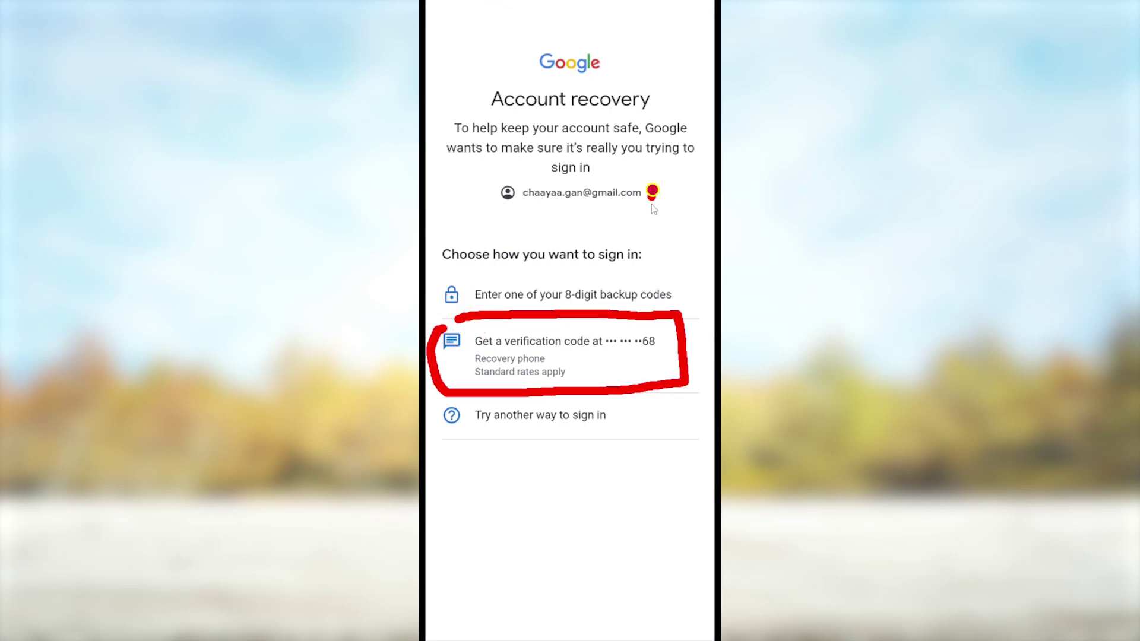
pyautogui.moveTo(651, 191)
pyautogui.mouseDown()
pyautogui.moveTo(635, 280)
pyautogui.moveTo(682, 273)
pyautogui.mouseUp()
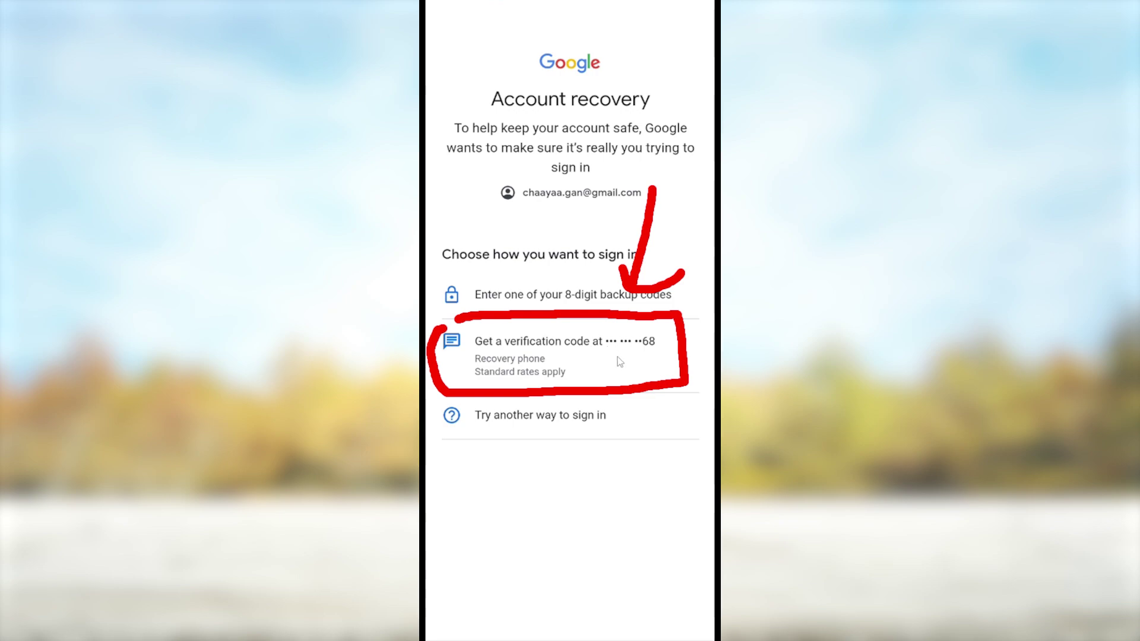
pyautogui.press('Escape')
pyautogui.click(580, 357)
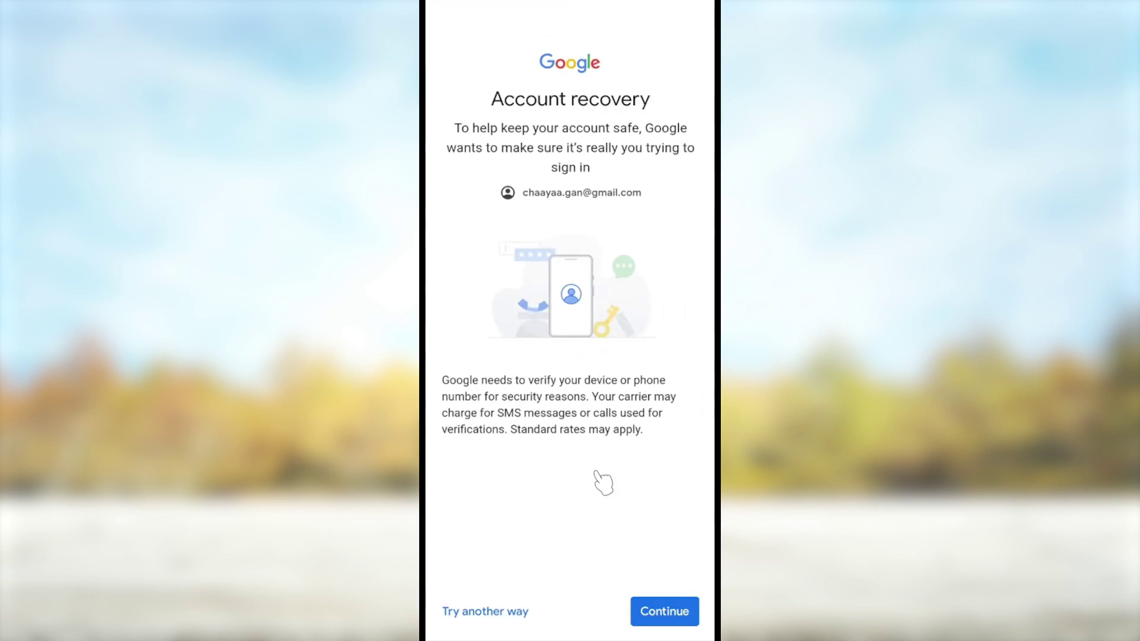
pyautogui.click(503, 611)
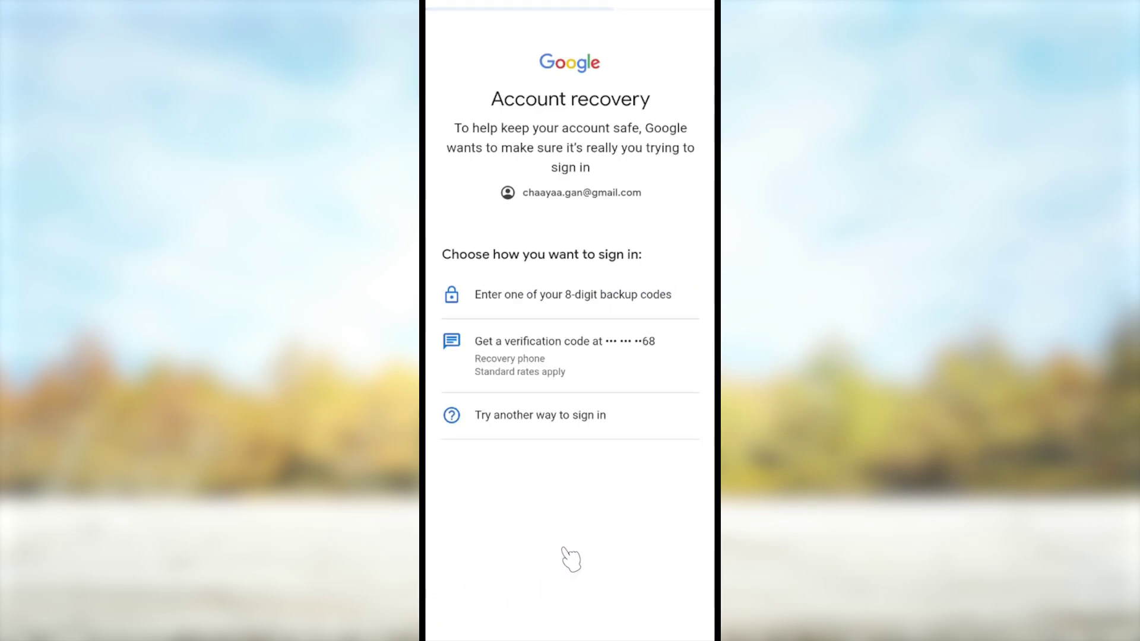
pyautogui.click(574, 425)
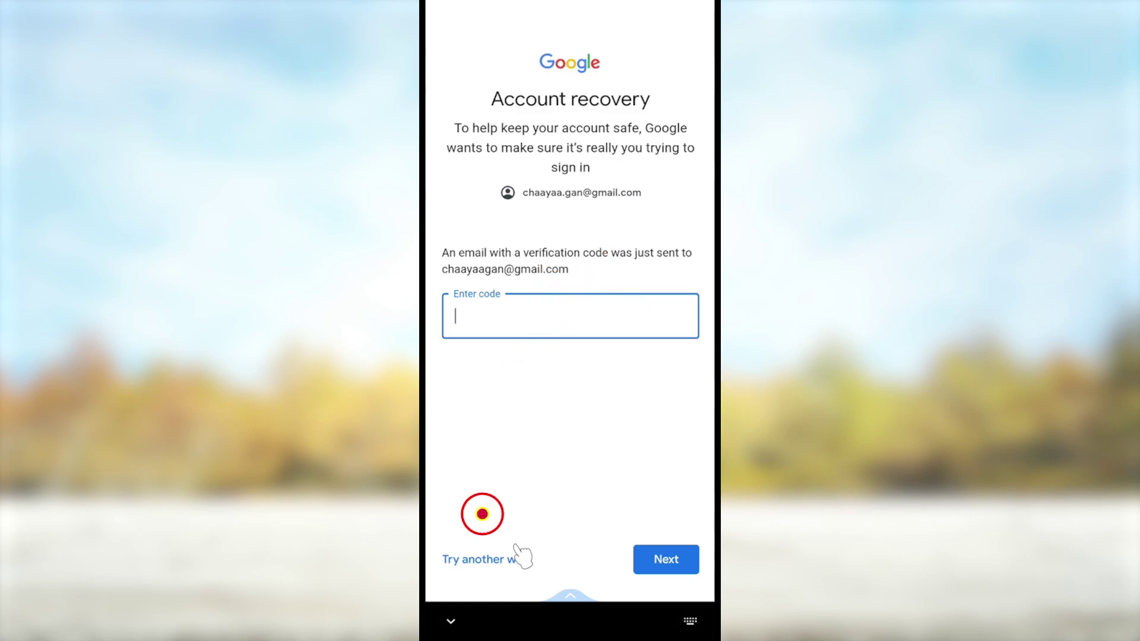
pyautogui.click(492, 559)
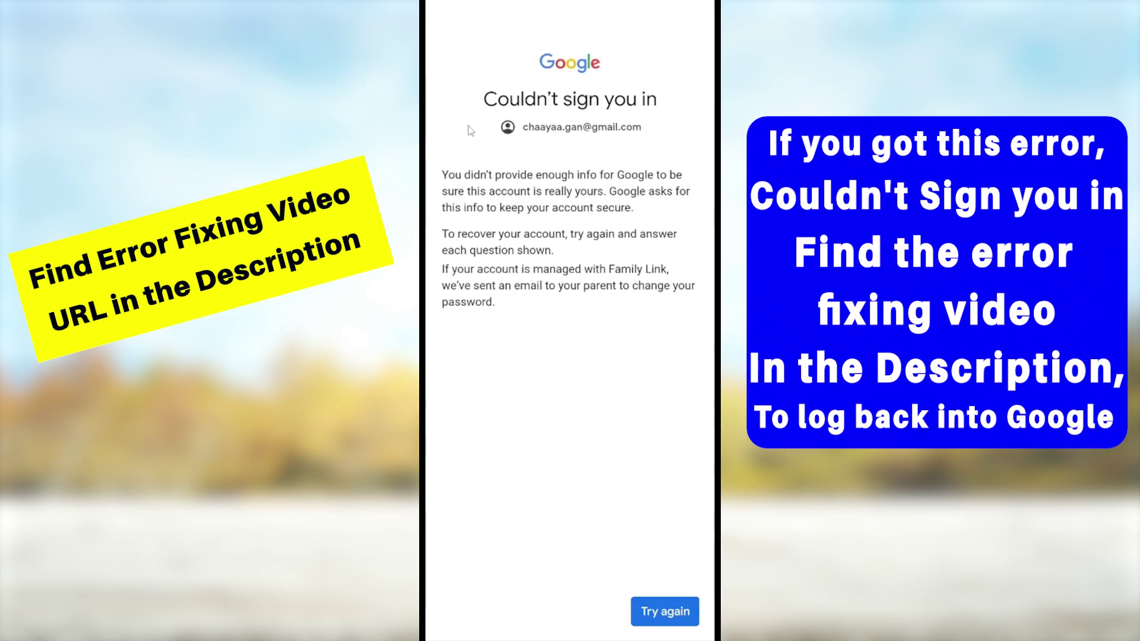
# - Swipe down the notifications and quick settings over the 'Couldn't sign you in' page
pyautogui.moveTo(463, 100)
pyautogui.mouseDown()
pyautogui.moveTo(635, 76)
pyautogui.moveTo(667, 144)
pyautogui.moveTo(453, 138)
pyautogui.moveTo(464, 98)
pyautogui.mouseUp()
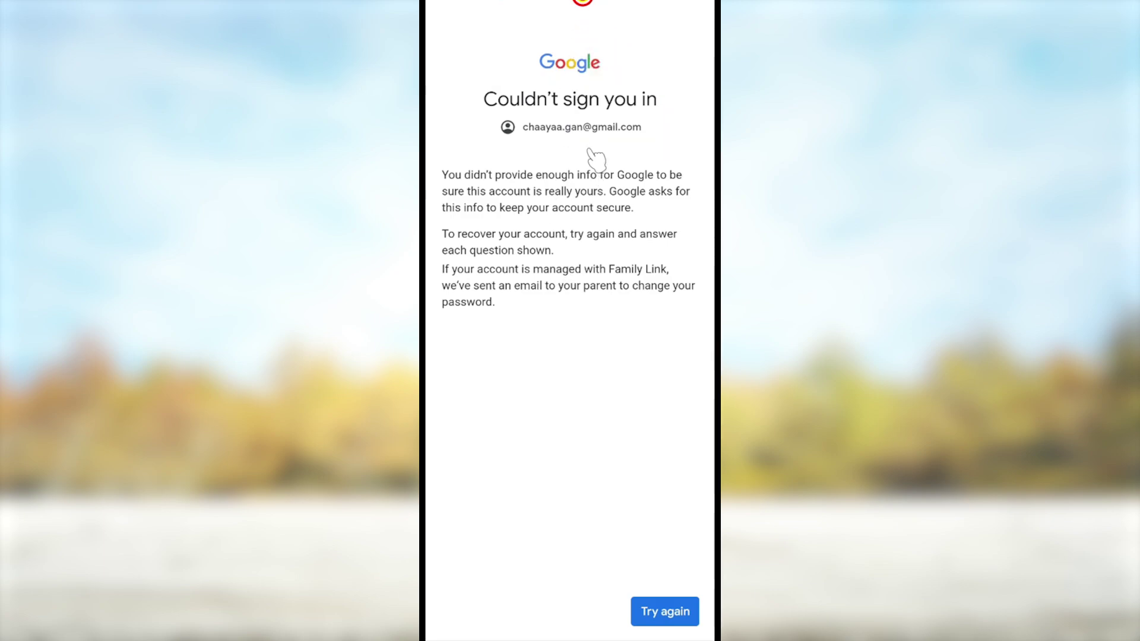
pyautogui.moveTo(570, 6); pyautogui.dragTo(570, 356)
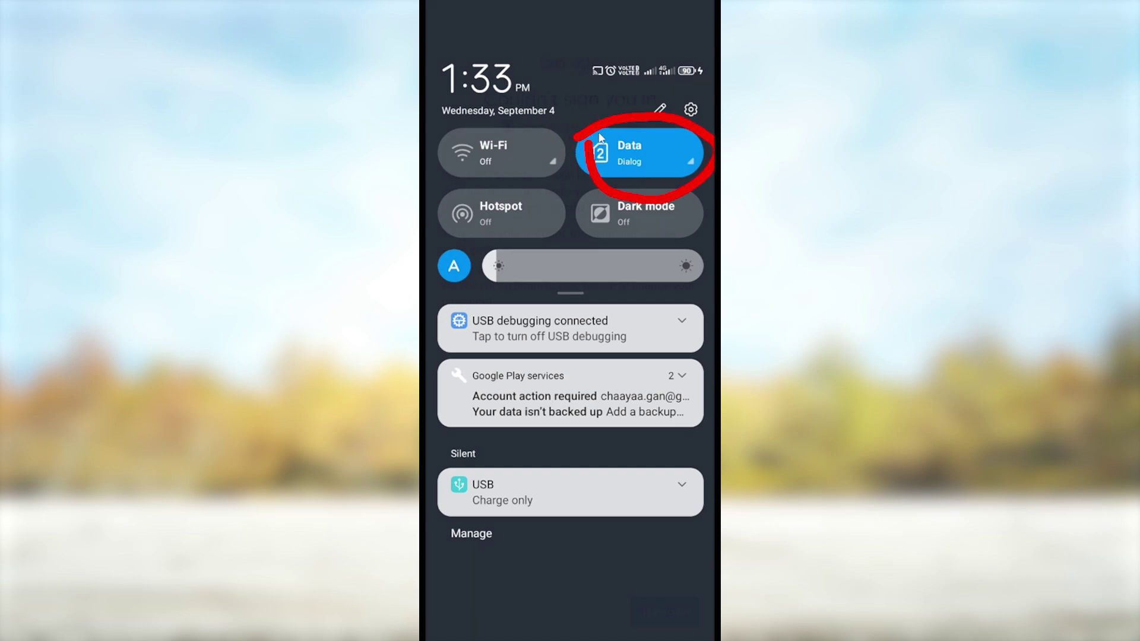
# - Turn Wi-Fi on and mobile data off in quick settings
pyautogui.click(543, 163)
pyautogui.click(671, 168)
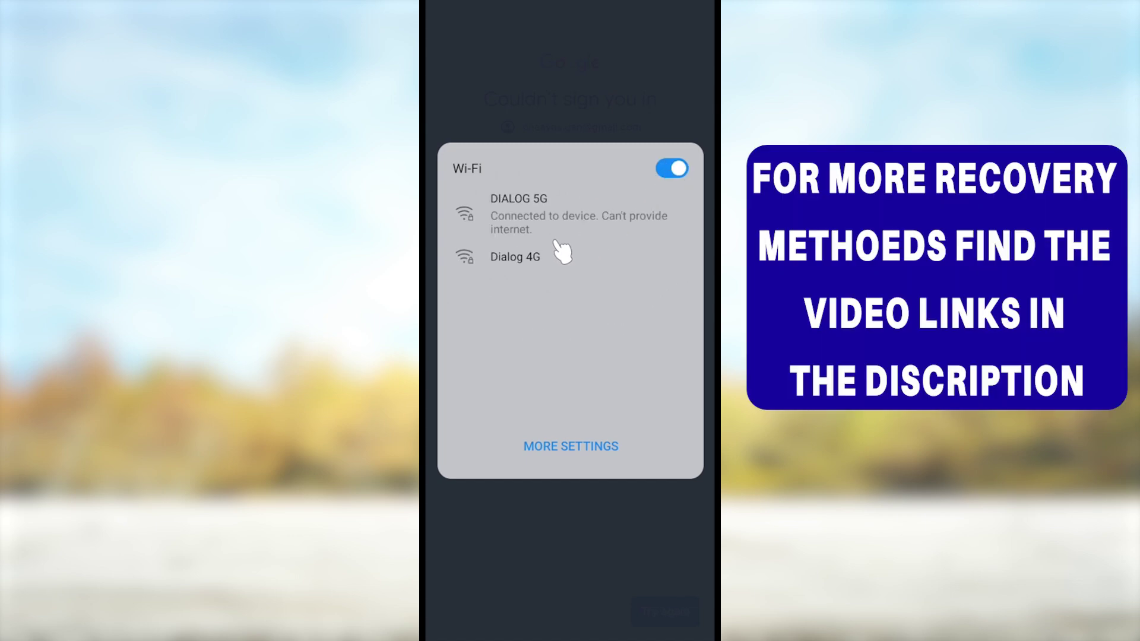
pyautogui.click(543, 104)
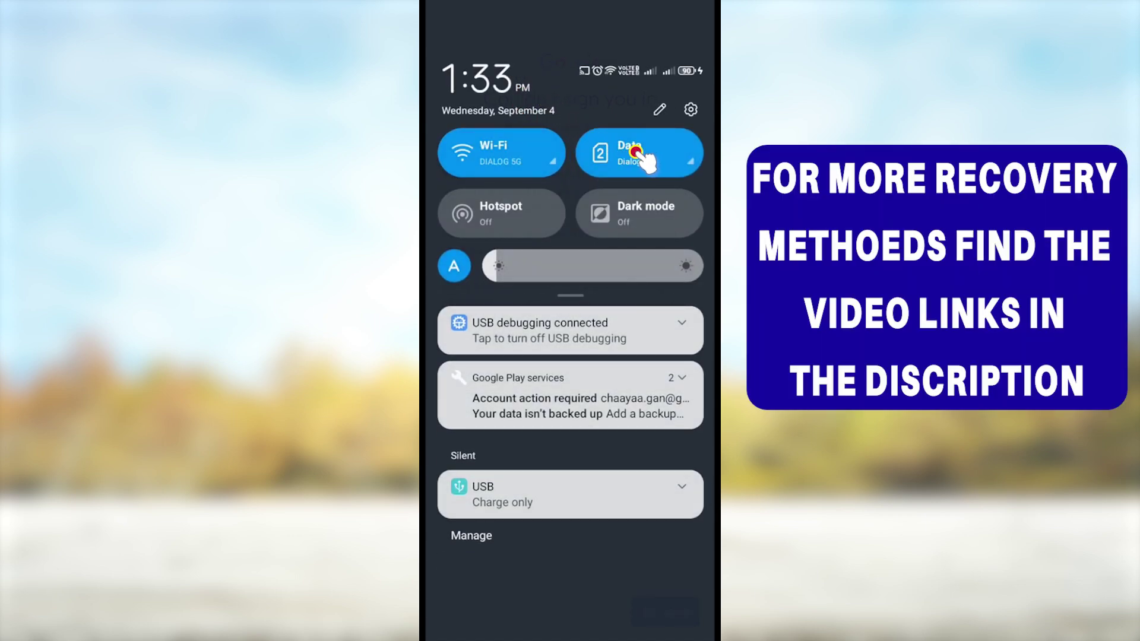
pyautogui.click(643, 155)
# - Expand the quick settings, switch Location on, and collapse the panel
pyautogui.moveTo(600, 243); pyautogui.dragTo(590, 408)
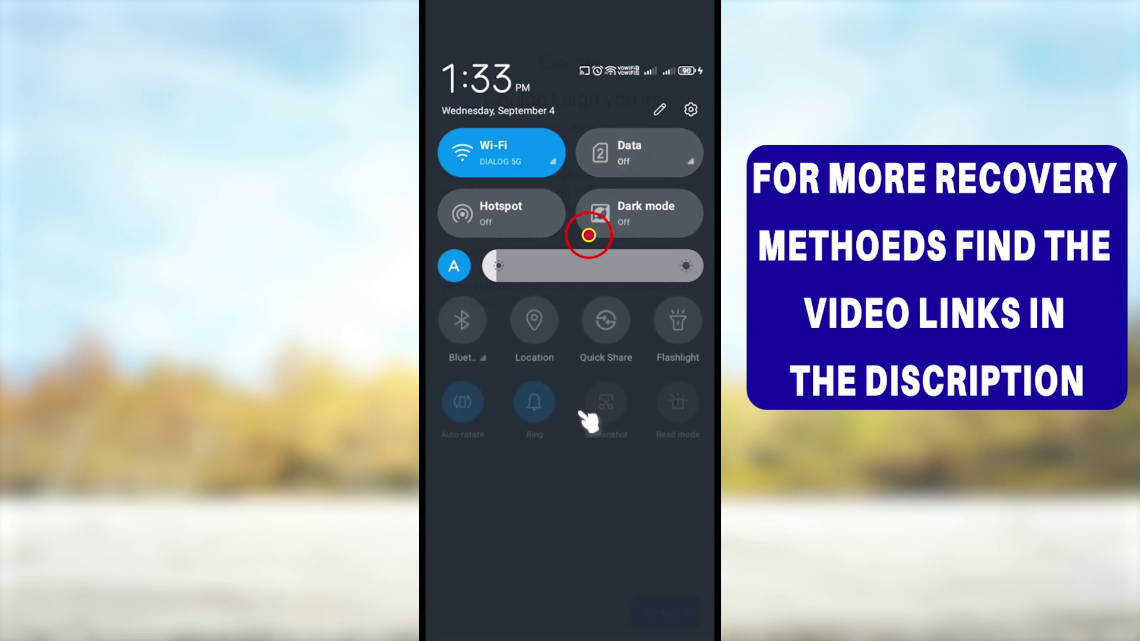
pyautogui.moveTo(504, 315)
pyautogui.mouseDown()
pyautogui.moveTo(575, 287)
pyautogui.moveTo(503, 351)
pyautogui.moveTo(522, 284)
pyautogui.mouseUp()
pyautogui.moveTo(589, 154)
pyautogui.mouseDown()
pyautogui.moveTo(545, 239)
pyautogui.moveTo(592, 248)
pyautogui.mouseUp()
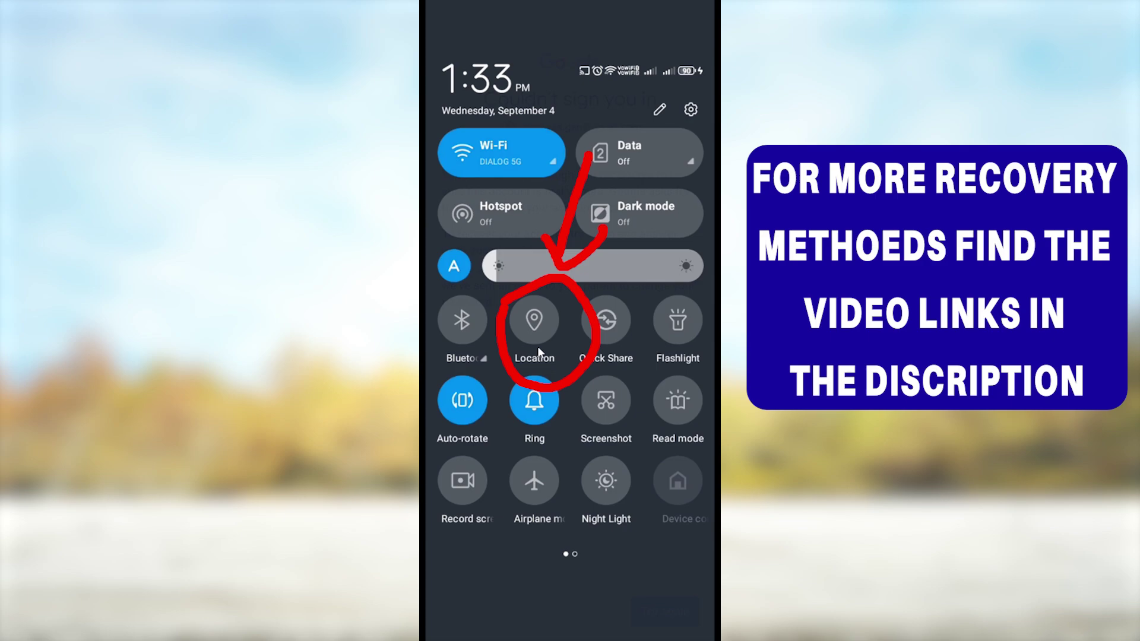
pyautogui.click(534, 321)
pyautogui.click(534, 320)
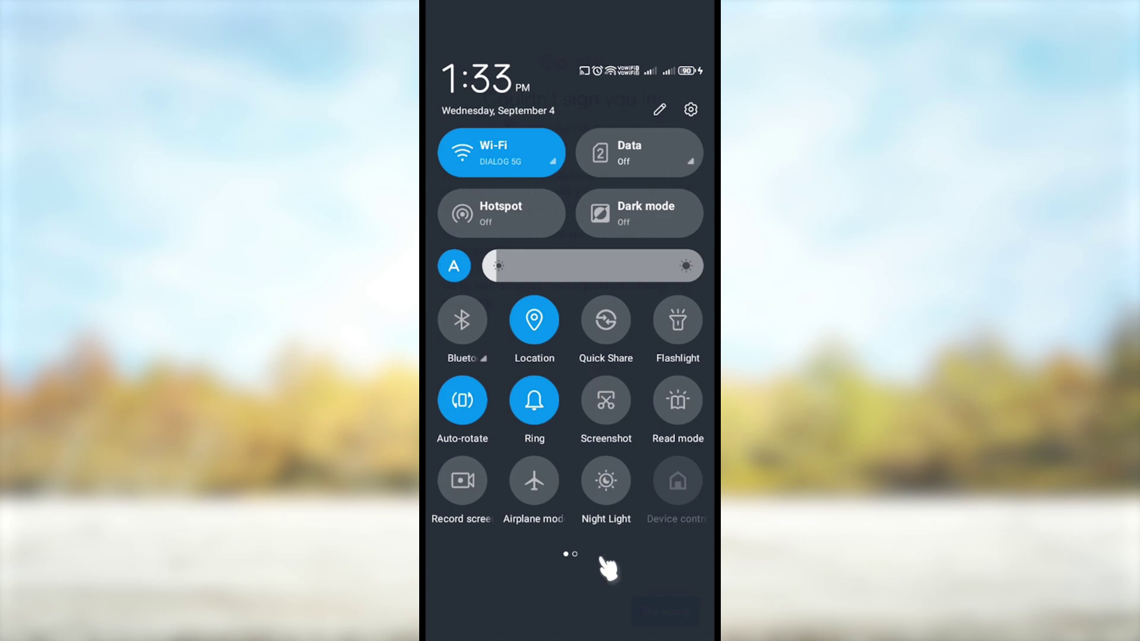
pyautogui.moveTo(575, 564); pyautogui.dragTo(593, 555)
# - Close the shade, go home through Recents, and open the Browsers folder
pyautogui.click(581, 568)
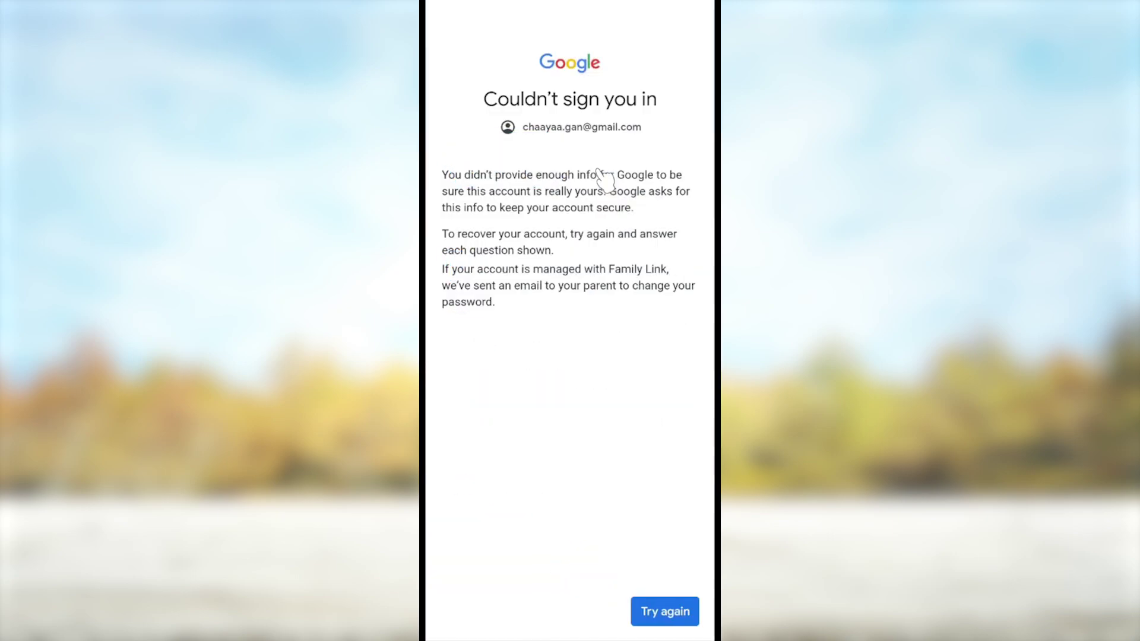
pyautogui.moveTo(578, 636); pyautogui.dragTo(582, 416)
pyautogui.moveTo(504, 296); pyautogui.dragTo(653, 296)
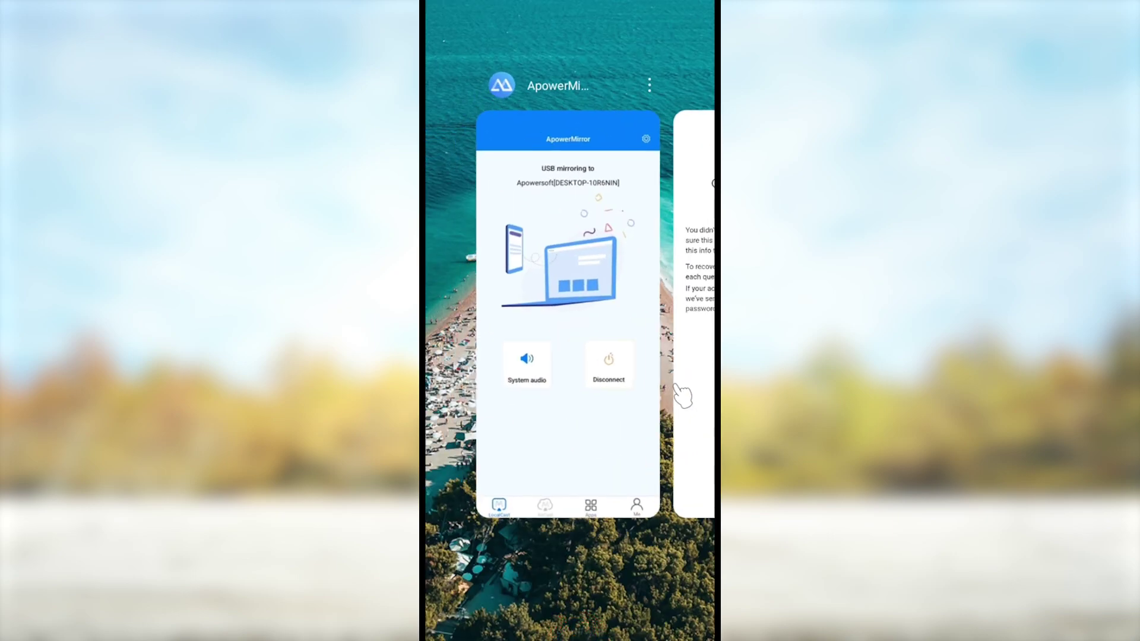
pyautogui.click(673, 551)
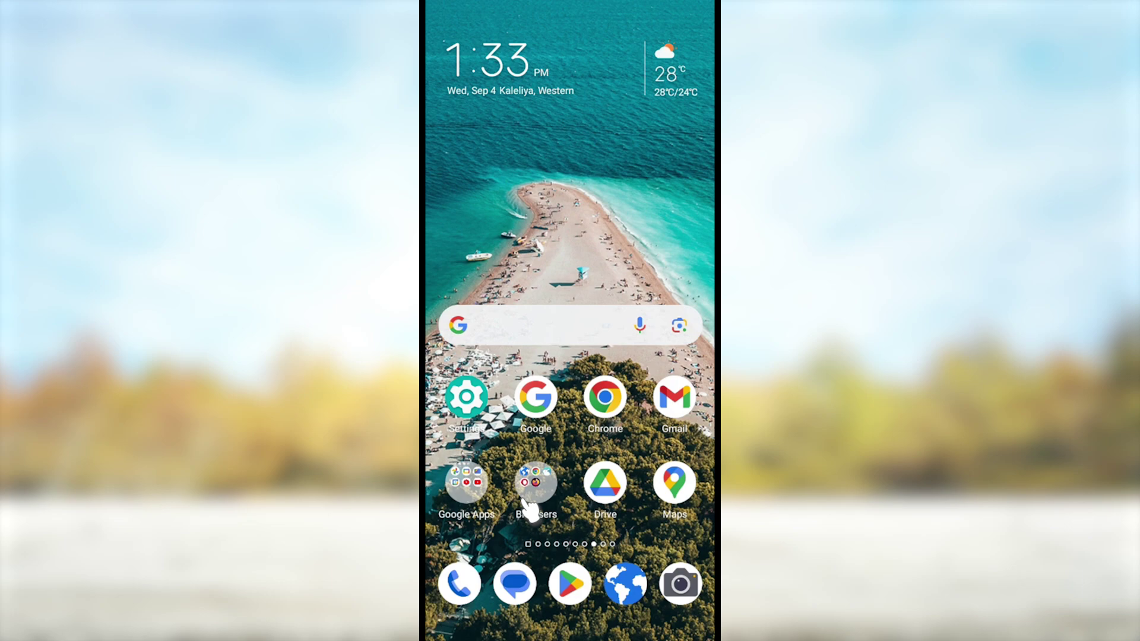
pyautogui.click(536, 484)
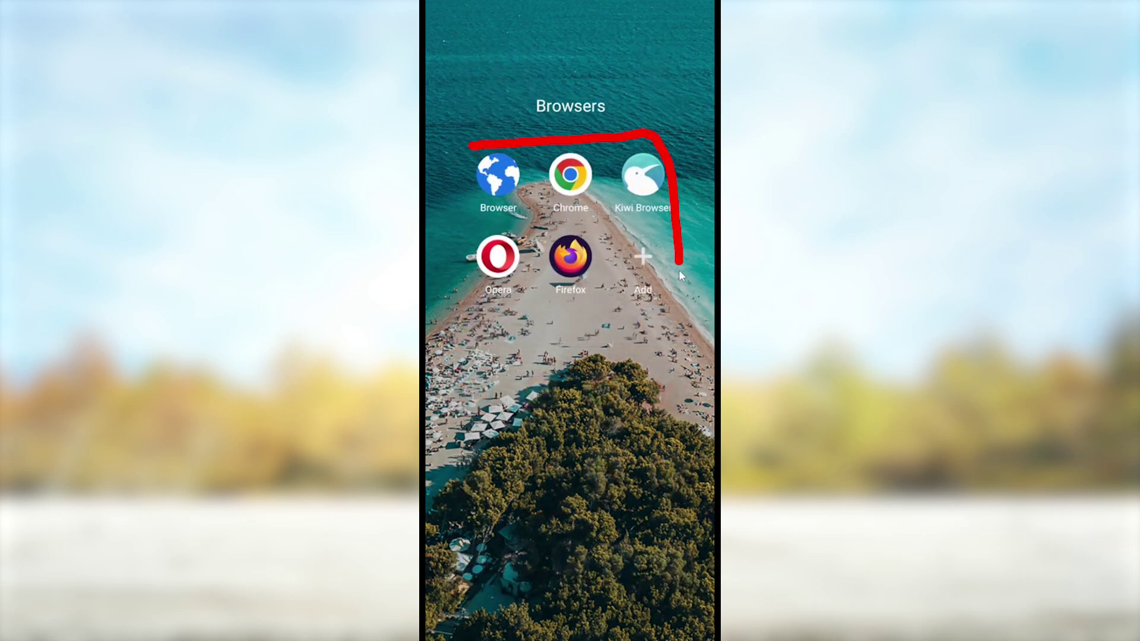
pyautogui.moveTo(678, 270)
pyautogui.mouseDown()
pyautogui.moveTo(513, 315)
pyautogui.moveTo(467, 201)
pyautogui.mouseUp()
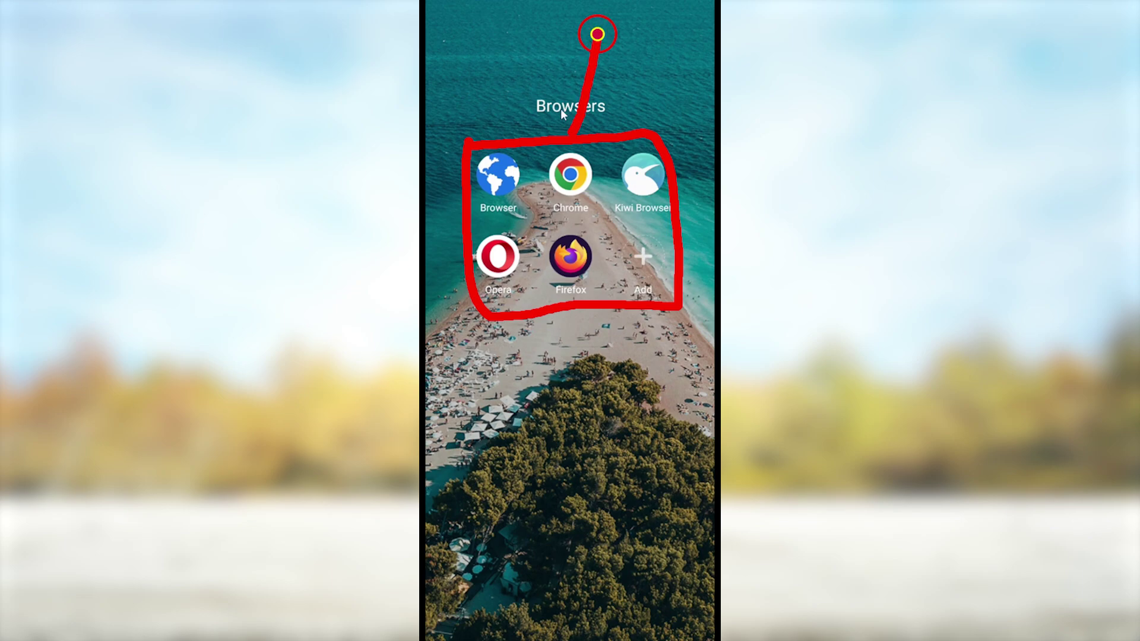
# - Launch Chrome, search for Google account recovery, and follow the help article's recovery link
pyautogui.click(571, 173)
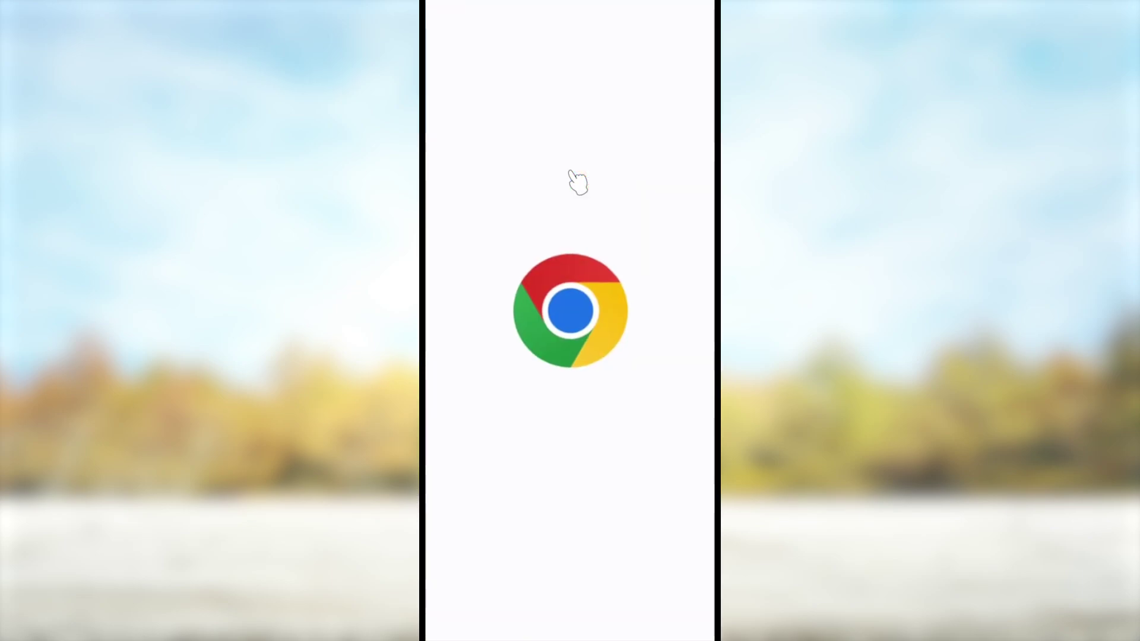
pyautogui.click(569, 156)
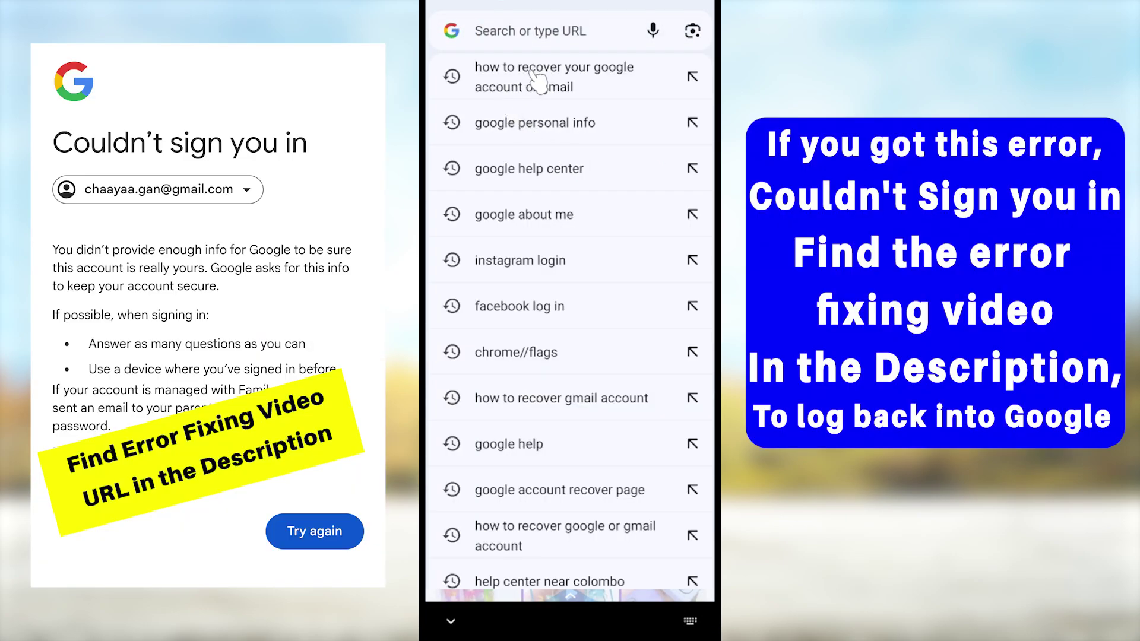
pyautogui.click(537, 80)
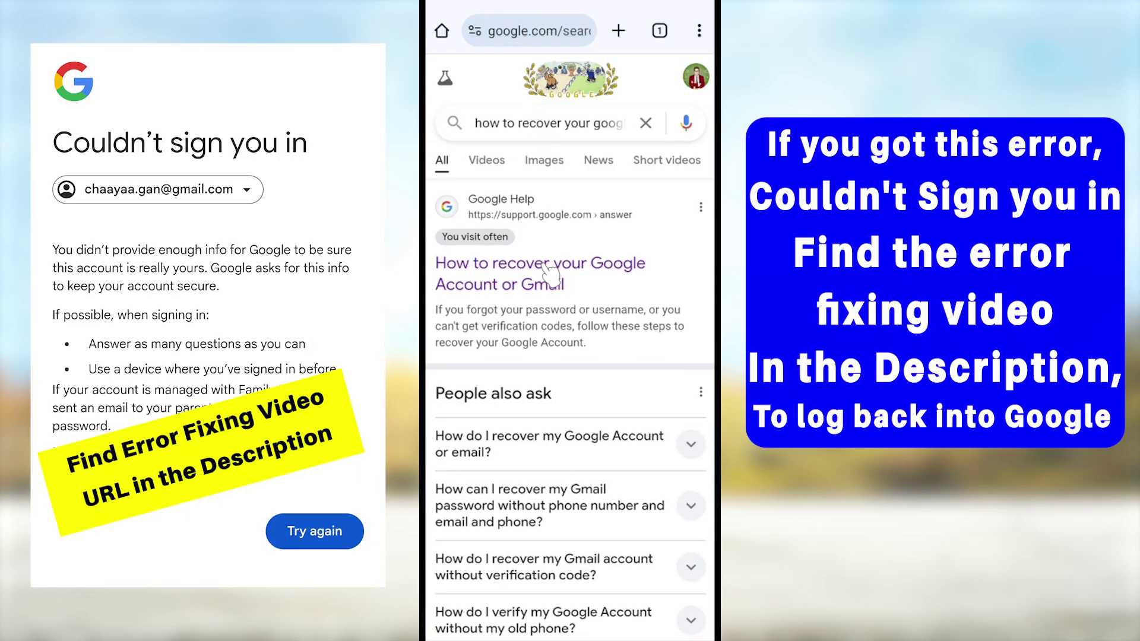
pyautogui.click(534, 273)
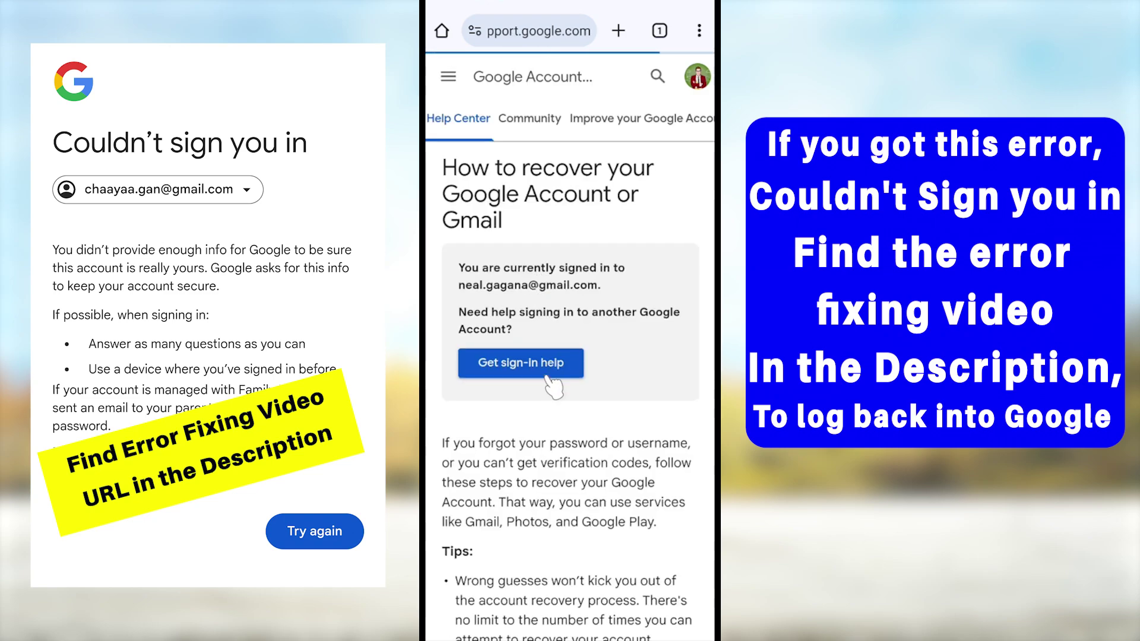
pyautogui.scroll(-5, 558, 546)
pyautogui.scroll(-3, 579, 125)
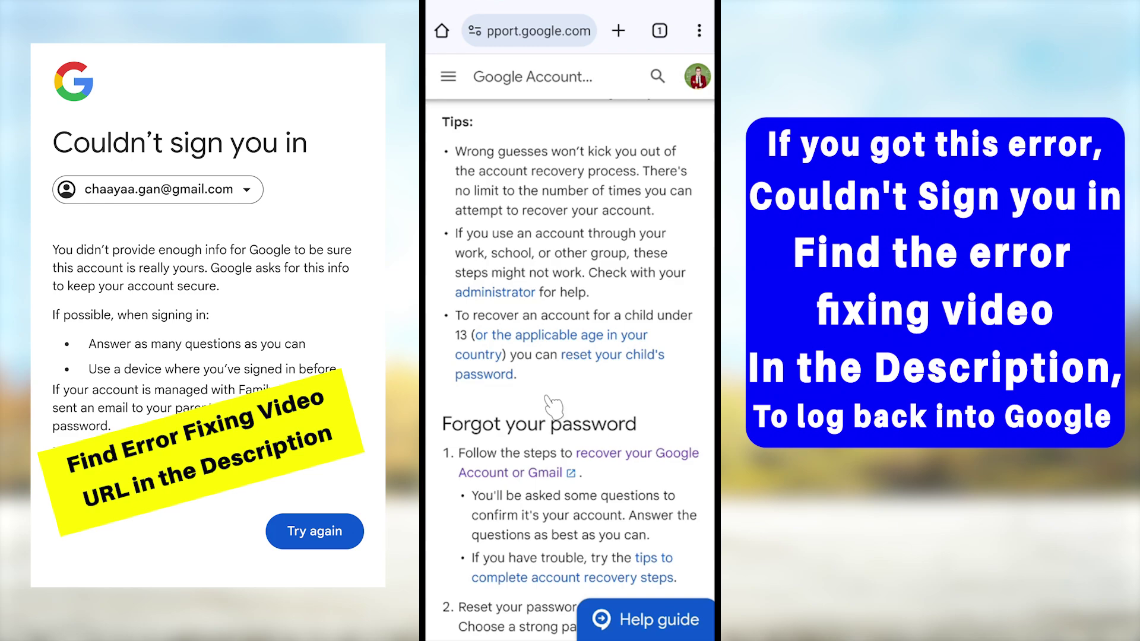
pyautogui.moveTo(542, 311)
pyautogui.mouseDown()
pyautogui.moveTo(676, 310)
pyautogui.moveTo(709, 356)
pyautogui.moveTo(516, 380)
pyautogui.moveTo(479, 318)
pyautogui.mouseUp()
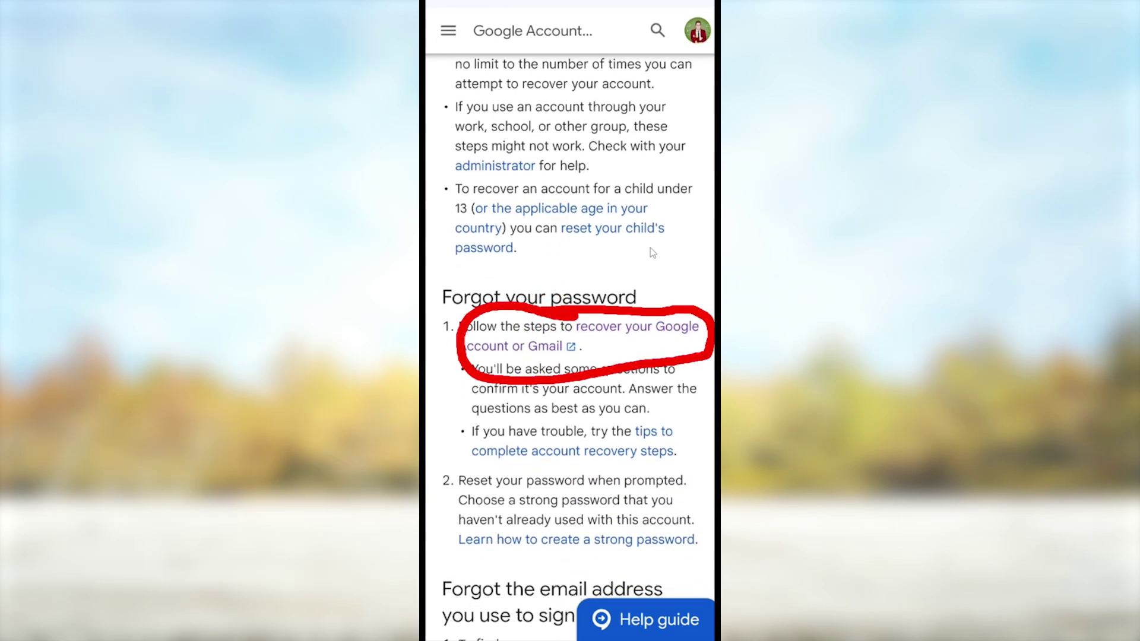
pyautogui.press('Escape')
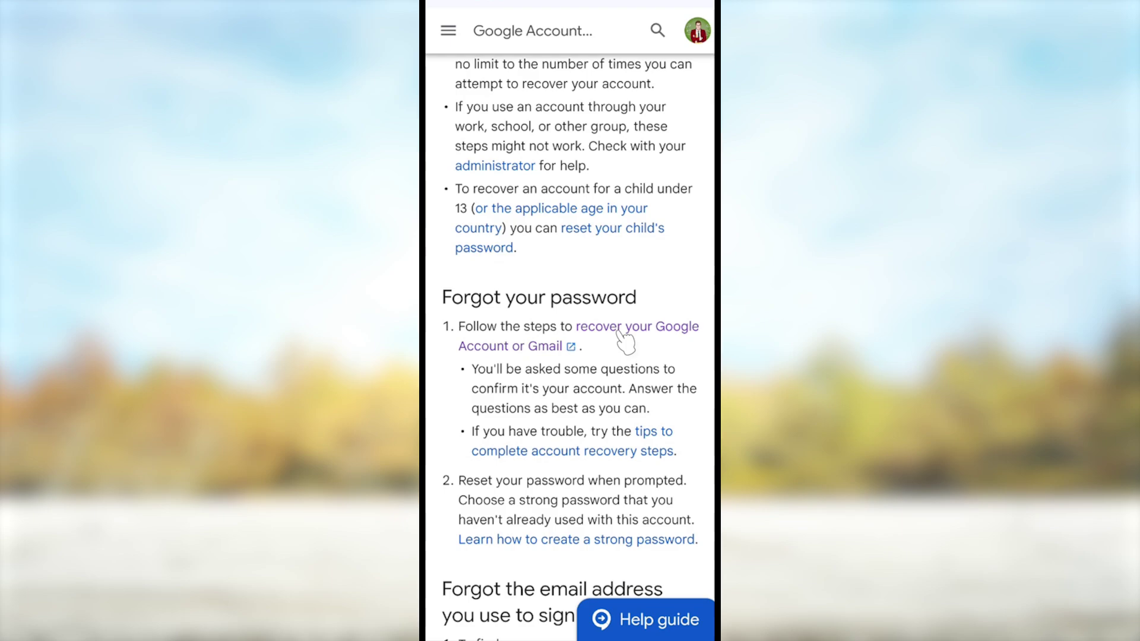
pyautogui.click(619, 331)
# - Fill the Email or phone field with the saved account address and submit it
pyautogui.click(557, 258)
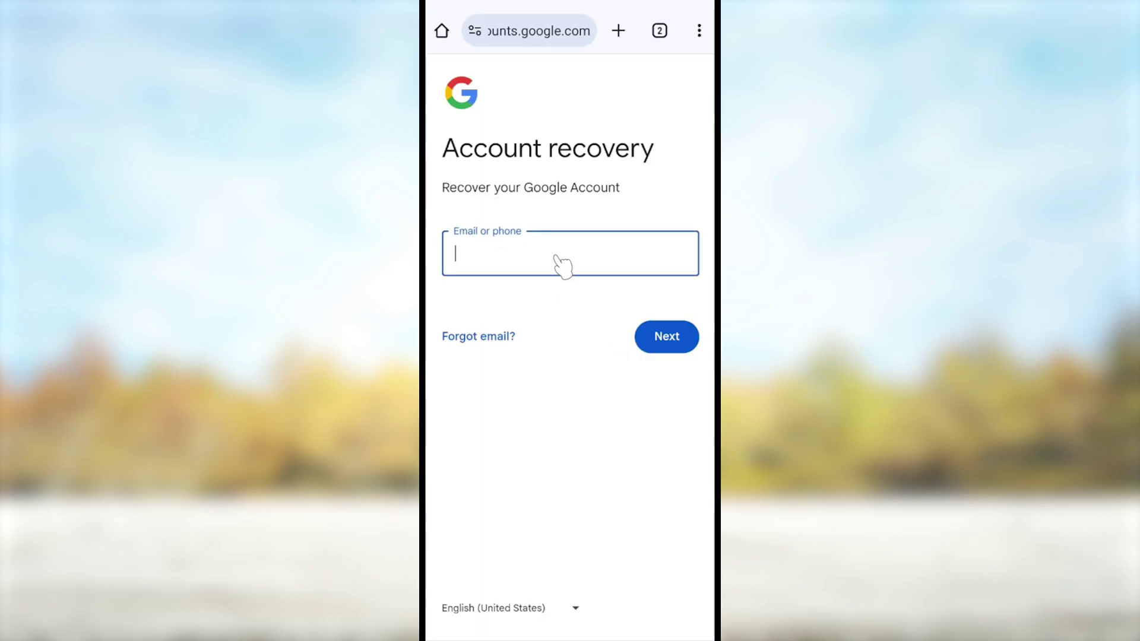
pyautogui.moveTo(630, 168)
pyautogui.mouseDown()
pyautogui.moveTo(451, 178)
pyautogui.moveTo(558, 122)
pyautogui.moveTo(653, 172)
pyautogui.moveTo(567, 162)
pyautogui.mouseUp()
pyautogui.click(530, 260)
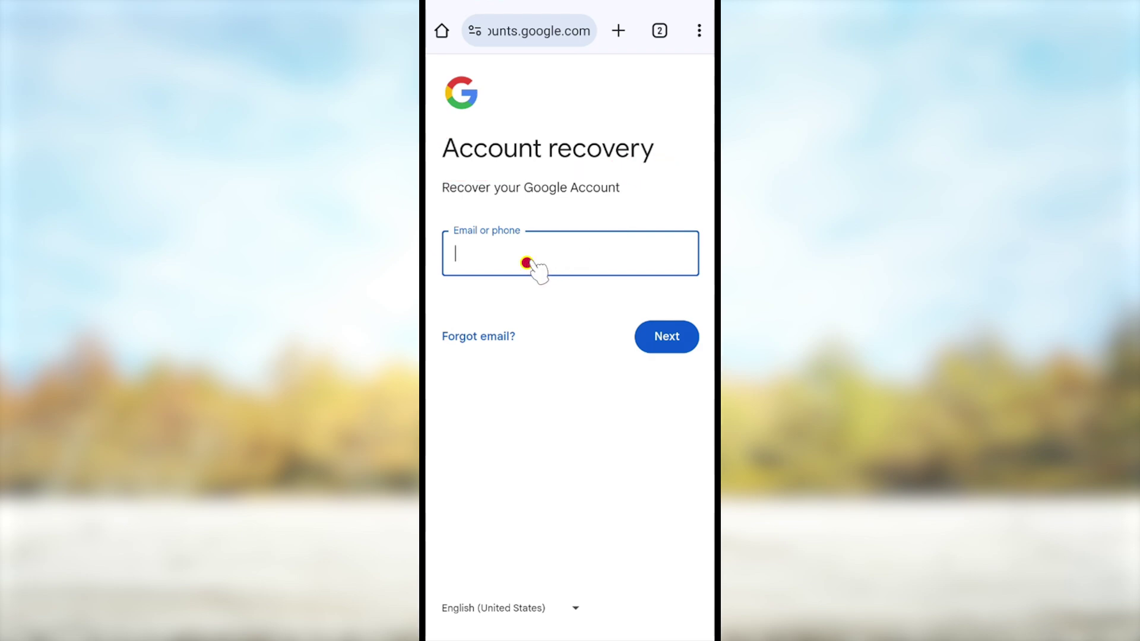
pyautogui.click(508, 568)
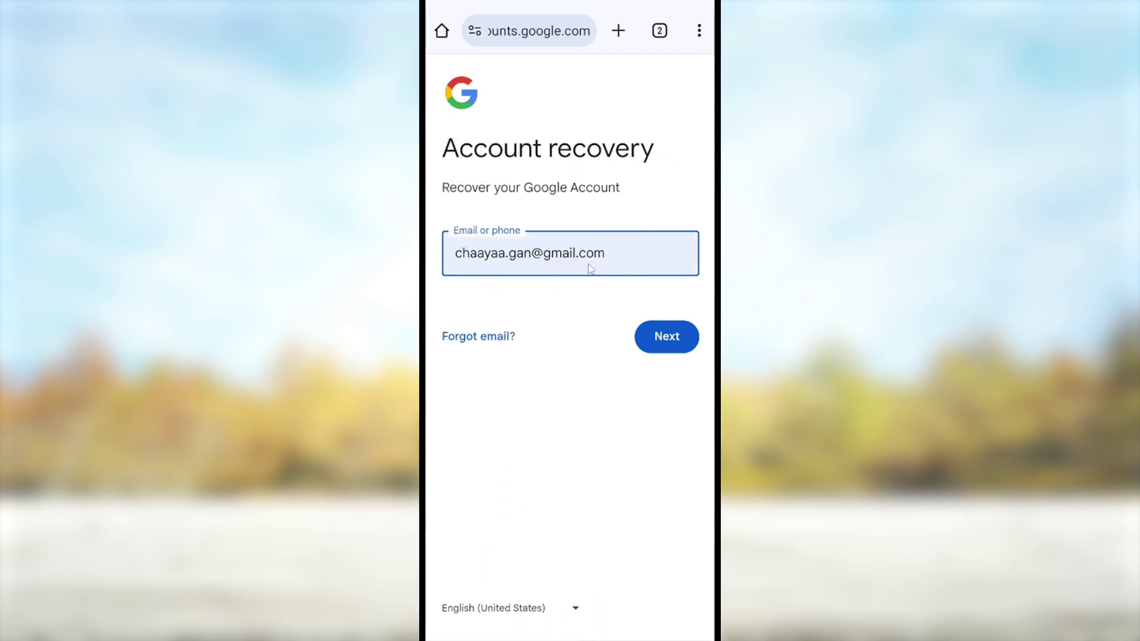
pyautogui.moveTo(466, 242)
pyautogui.mouseDown()
pyautogui.moveTo(554, 240)
pyautogui.moveTo(625, 271)
pyautogui.moveTo(448, 291)
pyautogui.moveTo(449, 245)
pyautogui.mouseUp()
pyautogui.moveTo(610, 122)
pyautogui.mouseDown()
pyautogui.moveTo(555, 221)
pyautogui.moveTo(589, 202)
pyautogui.mouseUp()
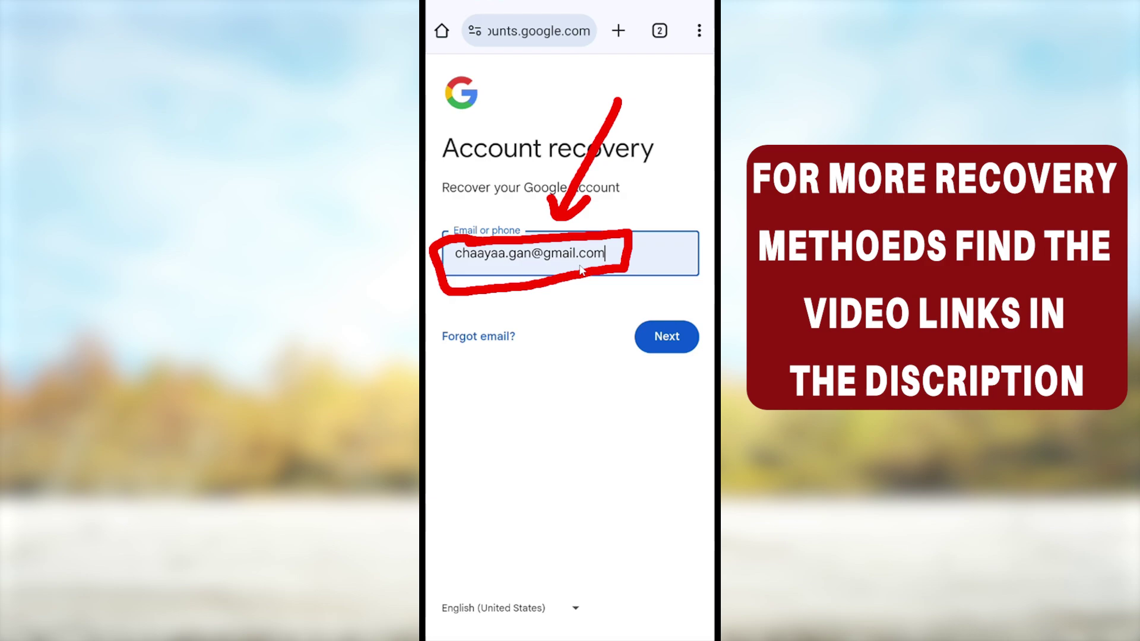
pyautogui.click(667, 337)
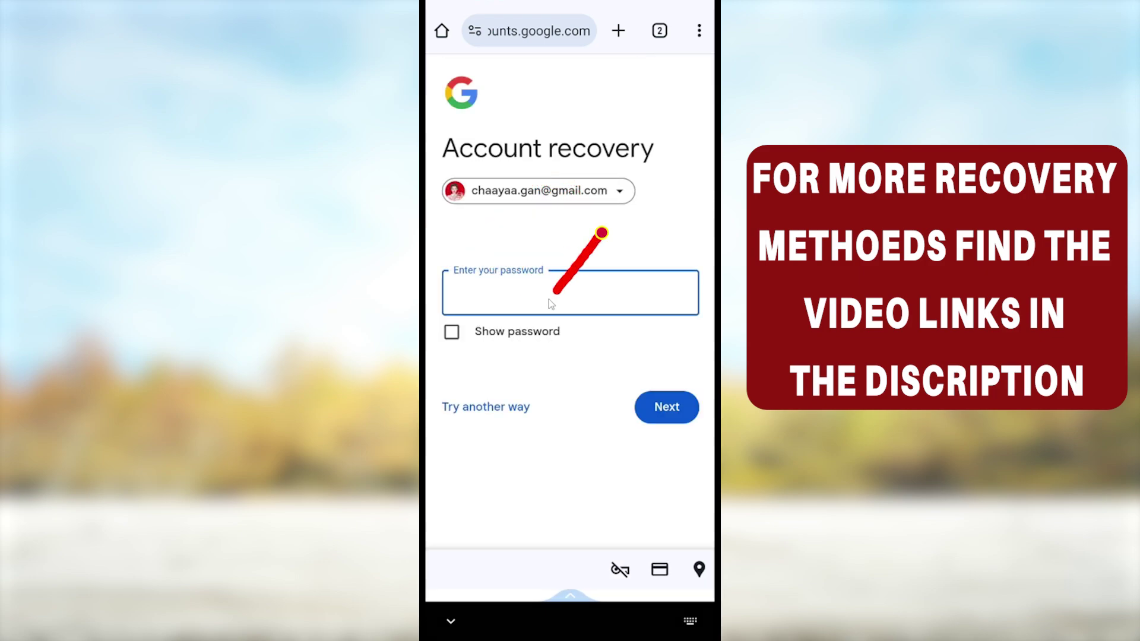
# - Skip the password, phone prompt and authenticator code, and verify with fingerprint or screen lock
pyautogui.click(490, 406)
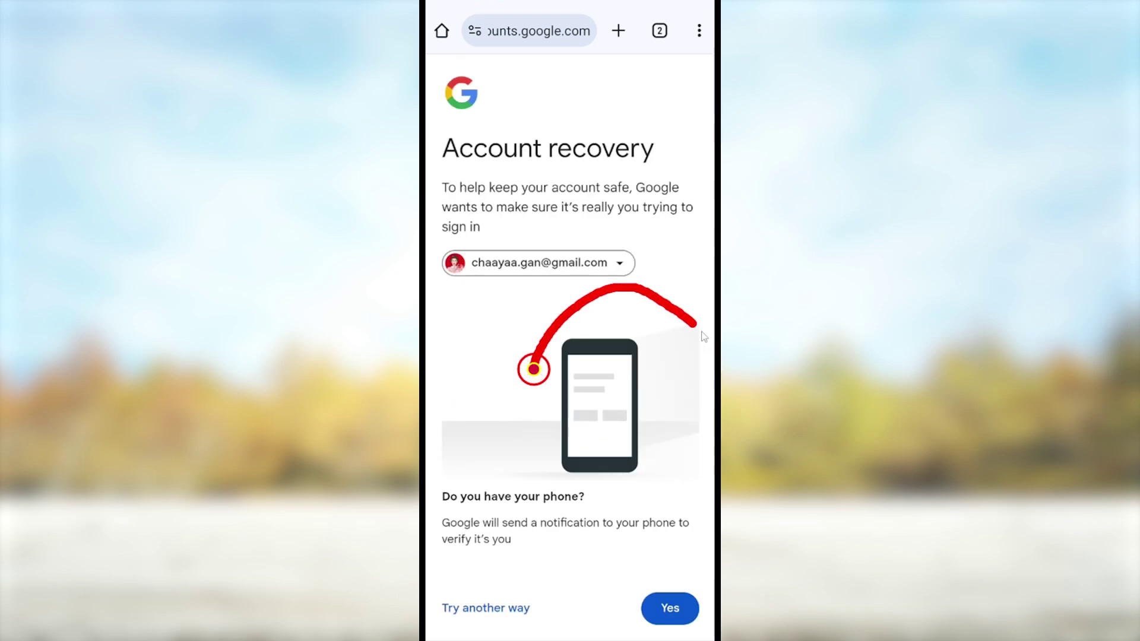
pyautogui.click(499, 607)
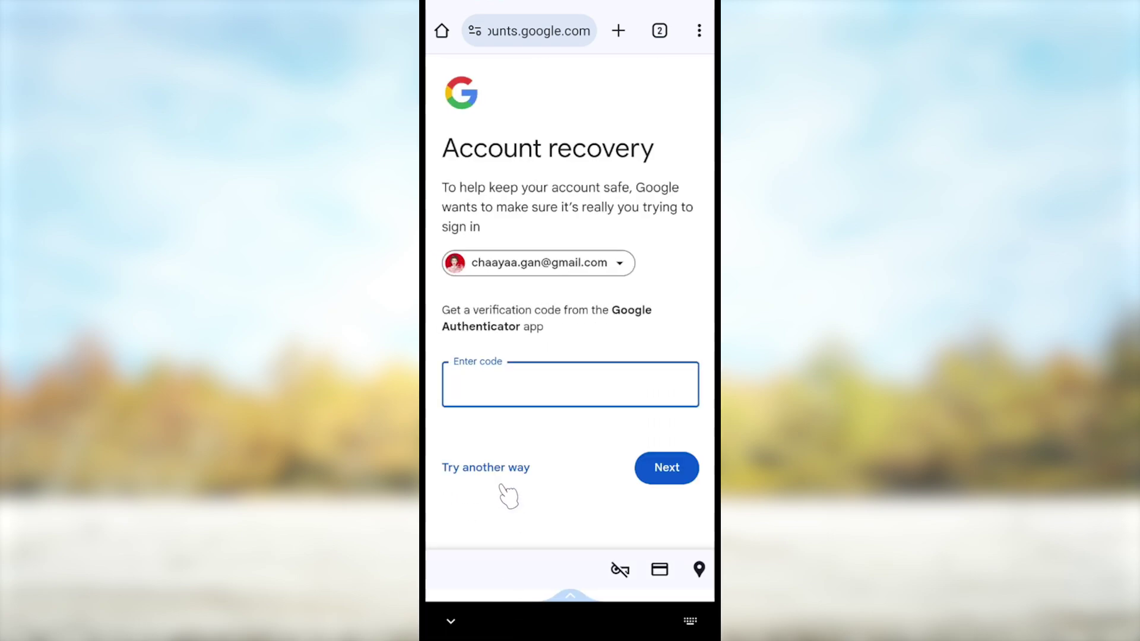
pyautogui.click(498, 474)
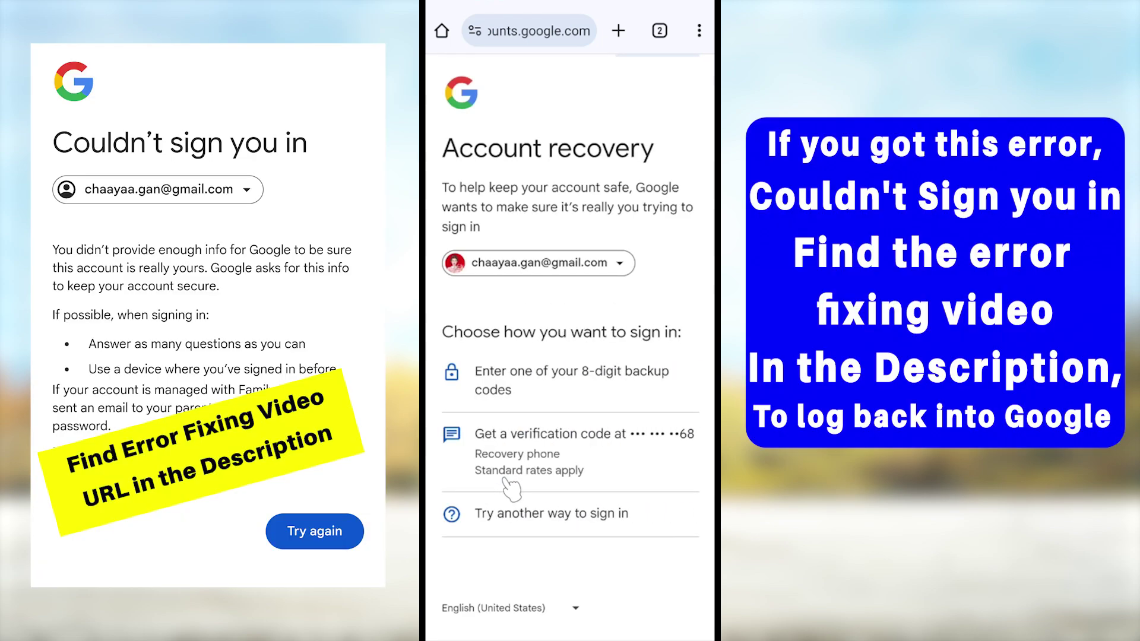
pyautogui.click(531, 507)
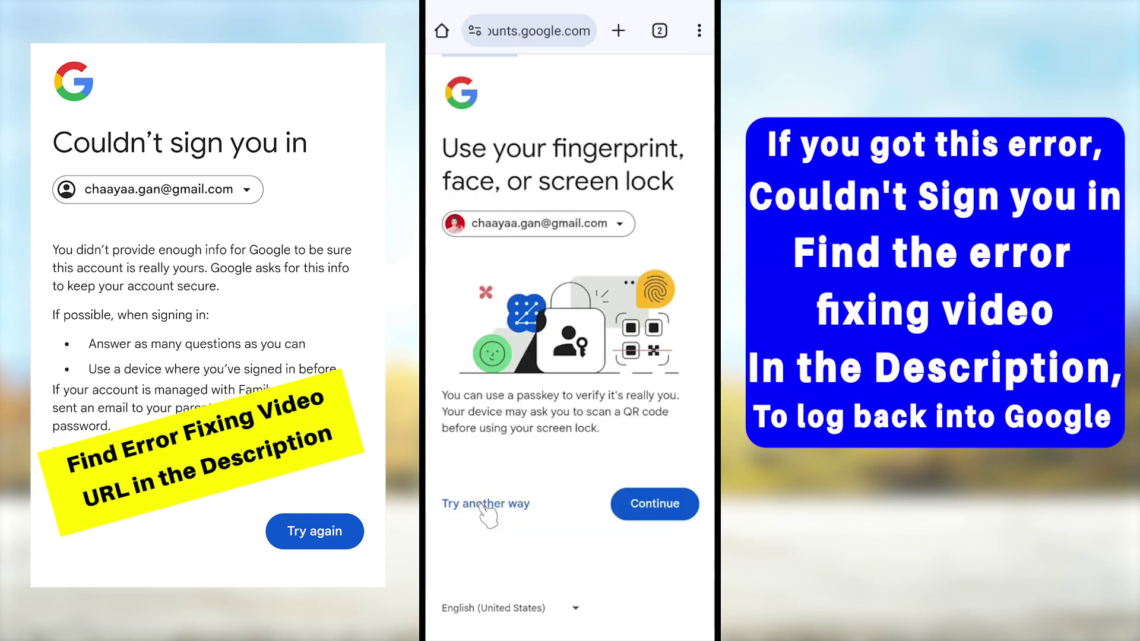
pyautogui.click(639, 502)
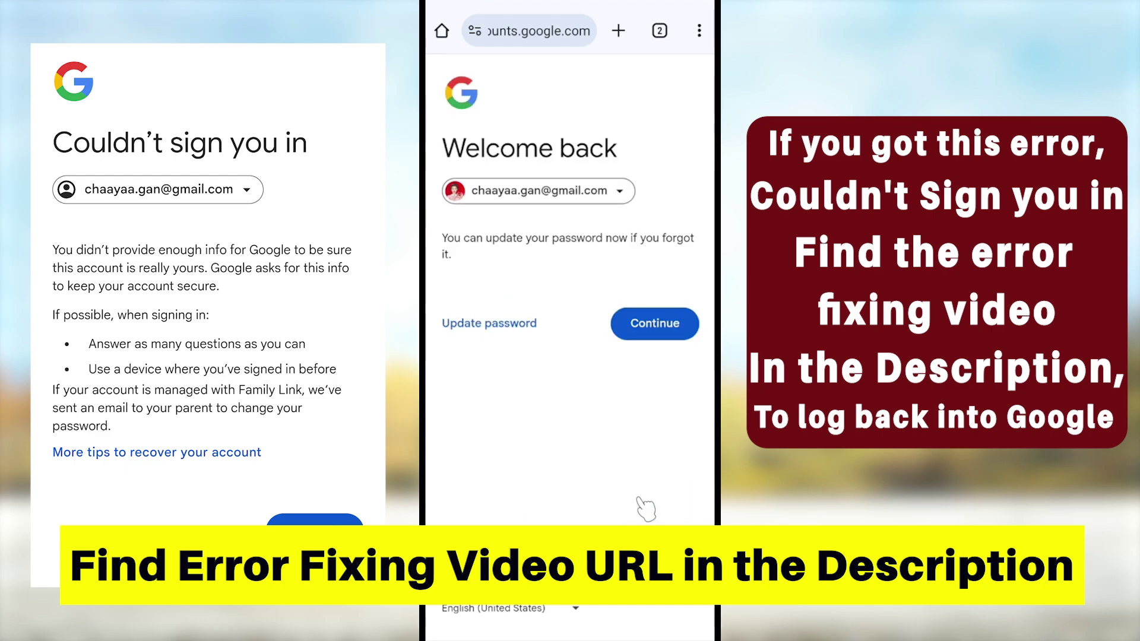
# - Continue past Welcome back without changing the password, then past the Security Checkup summary
pyautogui.click(650, 327)
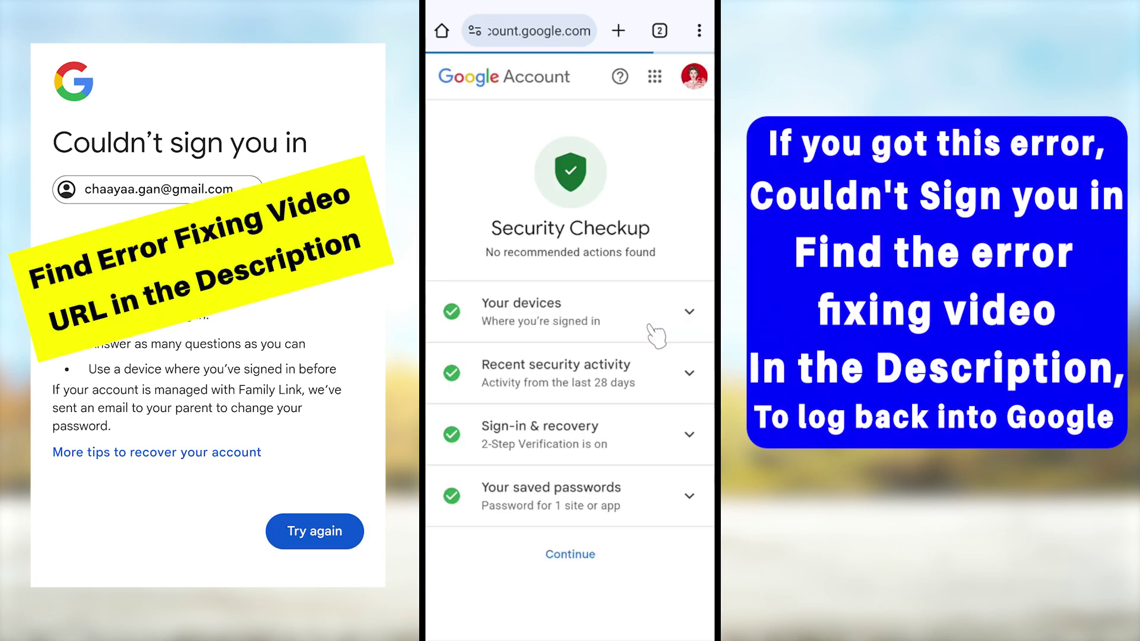
pyautogui.click(580, 558)
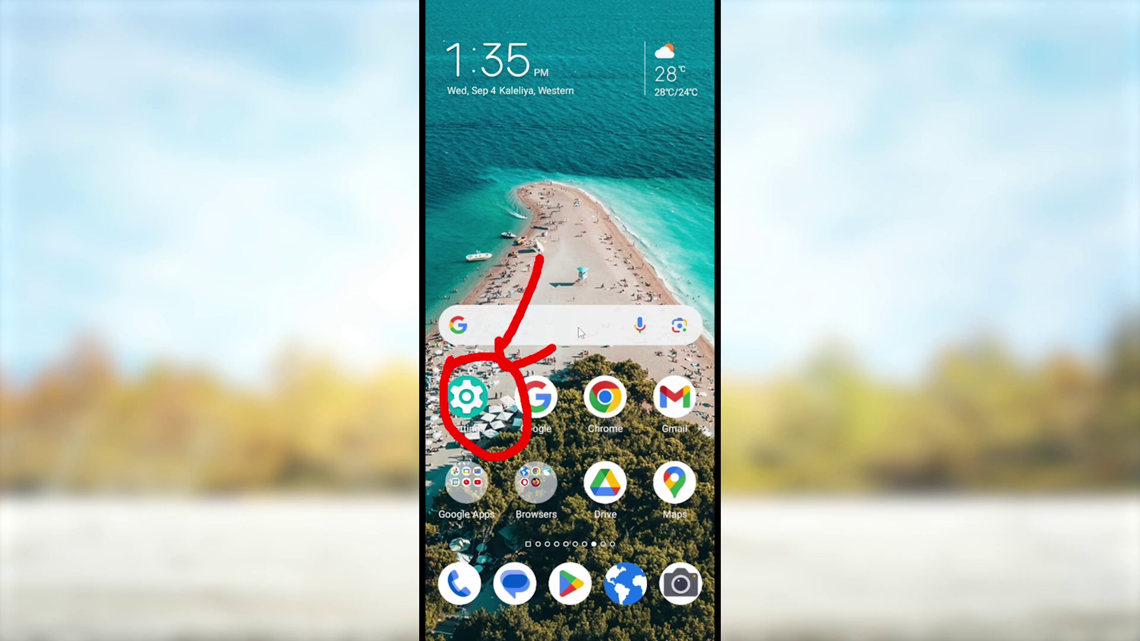
# - Launch Gmail, dismiss its prompt, and reach Manage accounts on this device from the profile menu
pyautogui.click(669, 407)
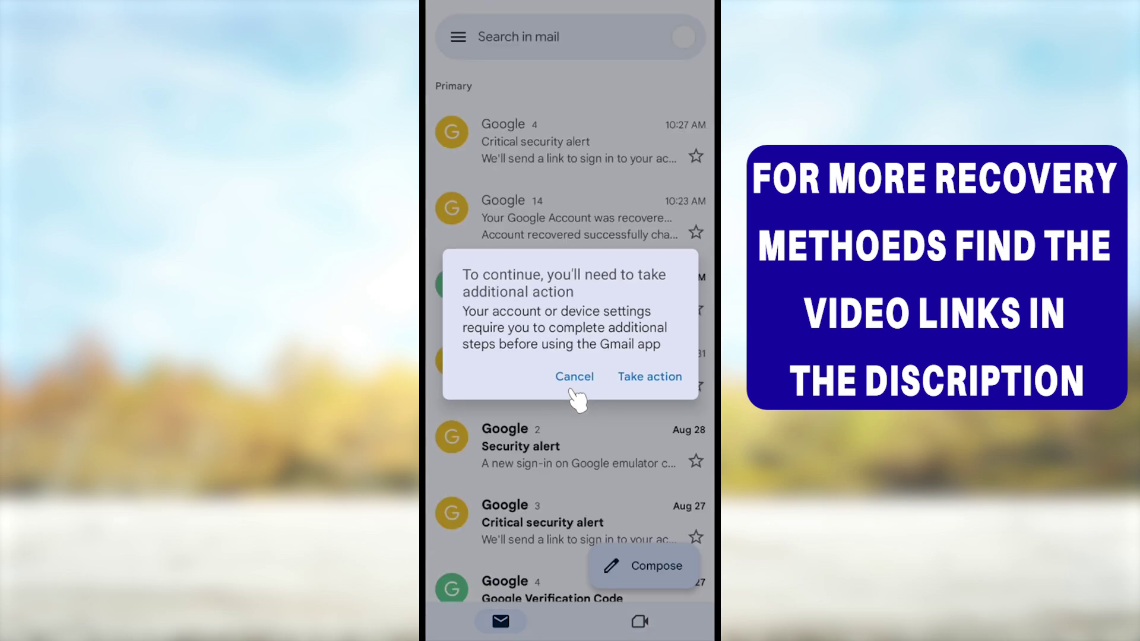
pyautogui.click(570, 376)
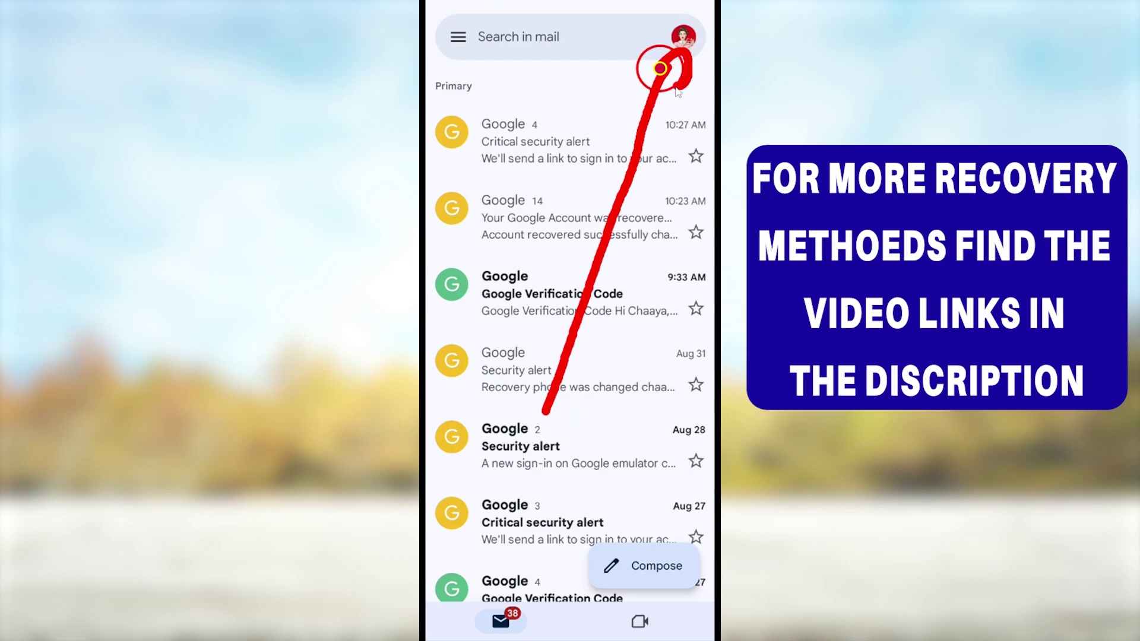
pyautogui.click(681, 40)
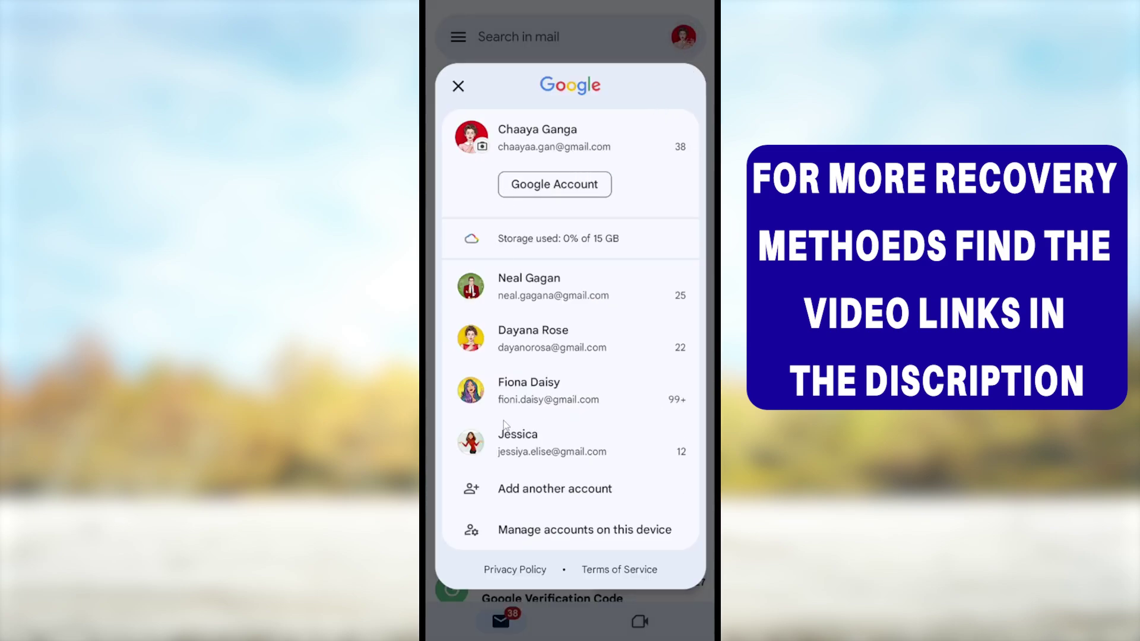
pyautogui.moveTo(465, 512)
pyautogui.mouseDown()
pyautogui.moveTo(675, 512)
pyautogui.moveTo(584, 558)
pyautogui.moveTo(454, 556)
pyautogui.mouseUp()
pyautogui.moveTo(598, 397); pyautogui.dragTo(581, 509)
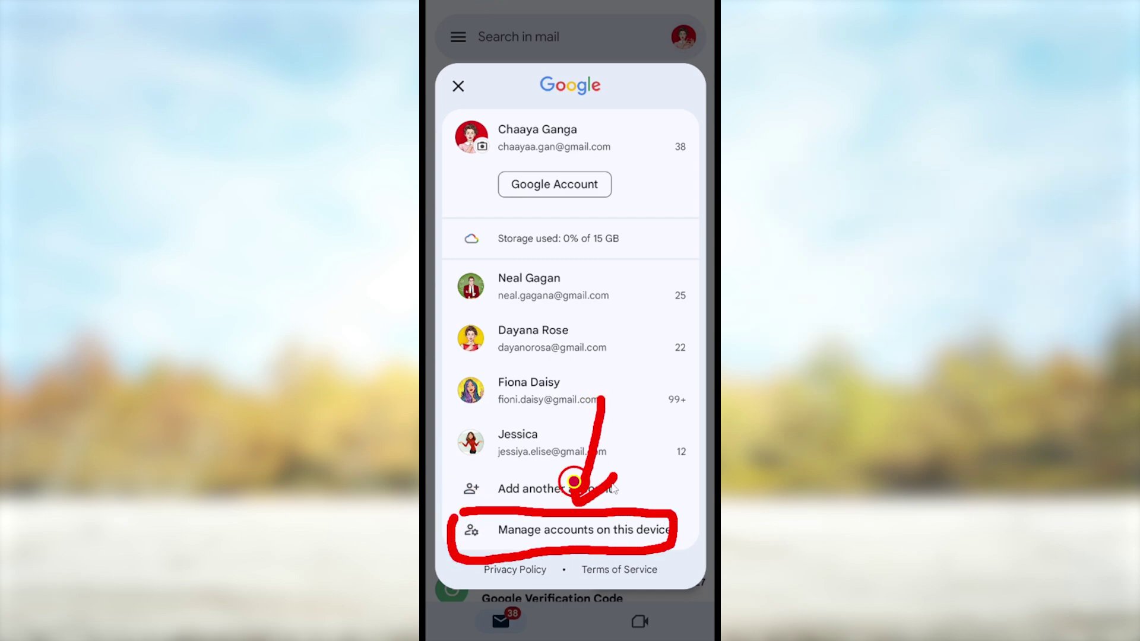
pyautogui.press('Escape')
pyautogui.click(604, 531)
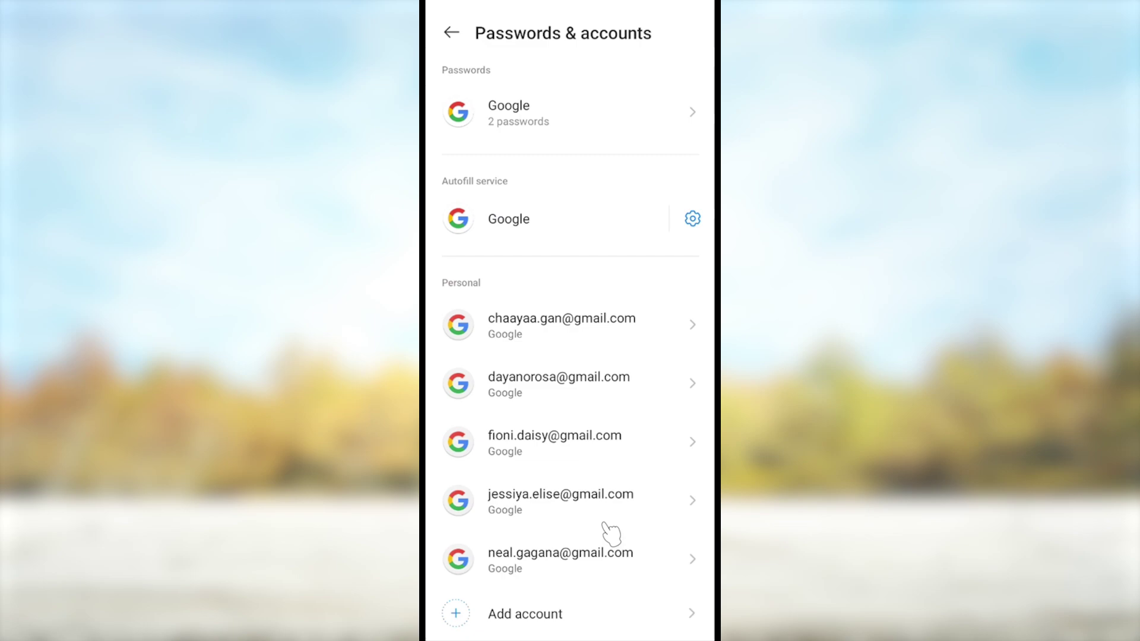
# - Open the recovered account under Personal and bring up its Remove account confirmation
pyautogui.moveTo(600, 436); pyautogui.dragTo(610, 326)
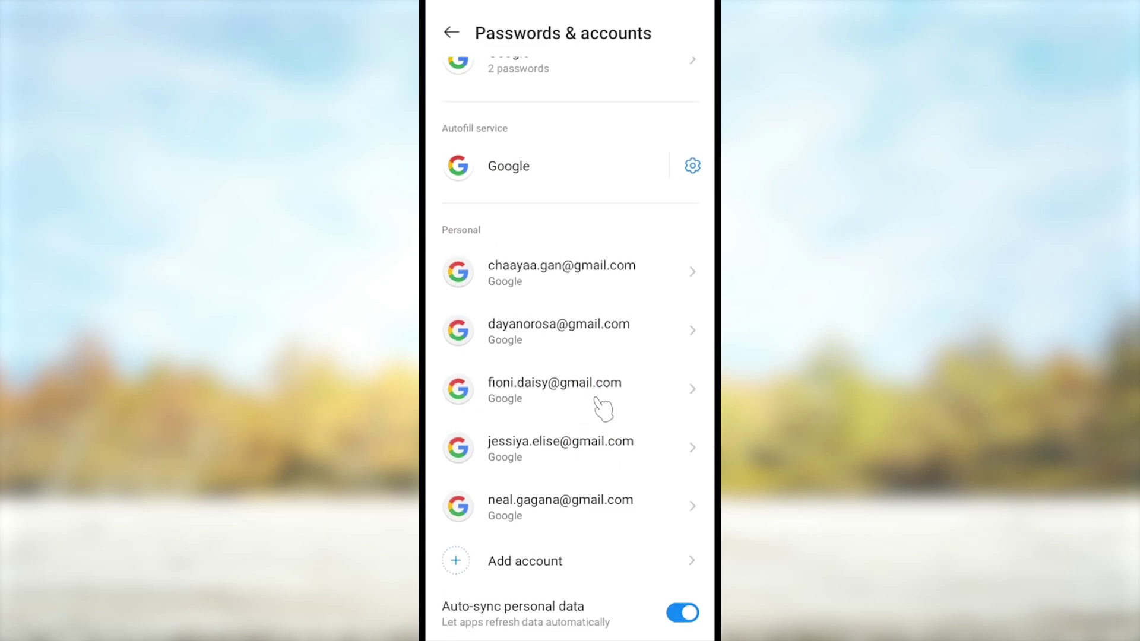
pyautogui.moveTo(443, 250)
pyautogui.mouseDown()
pyautogui.moveTo(509, 231)
pyautogui.moveTo(712, 252)
pyautogui.moveTo(561, 317)
pyautogui.moveTo(459, 293)
pyautogui.mouseUp()
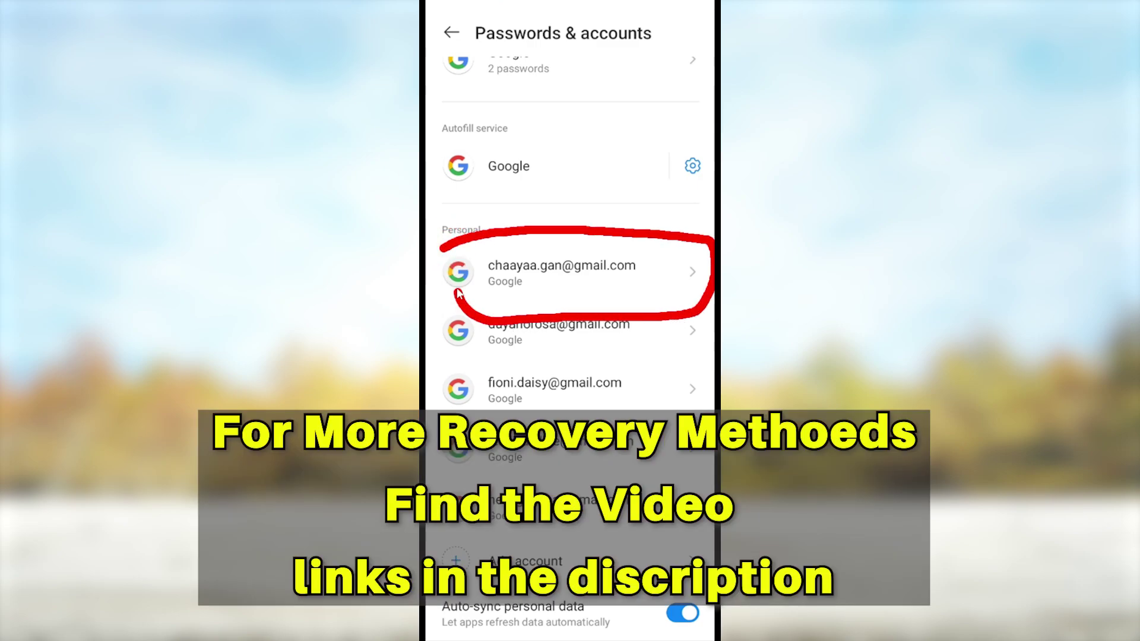
pyautogui.click(577, 196)
pyautogui.click(587, 279)
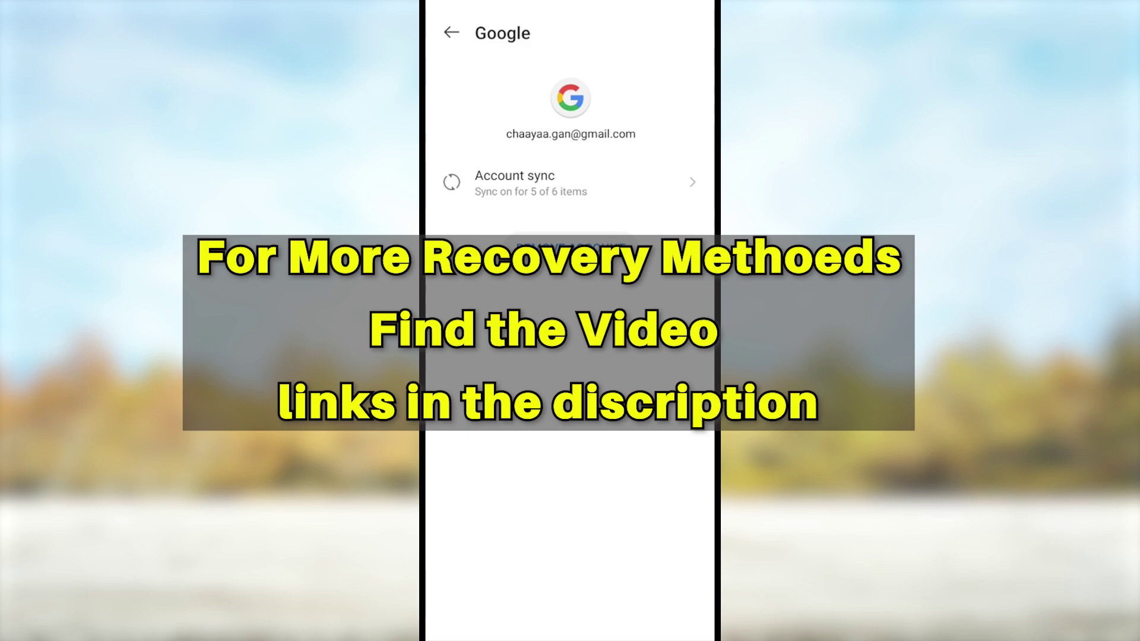
pyautogui.click(570, 241)
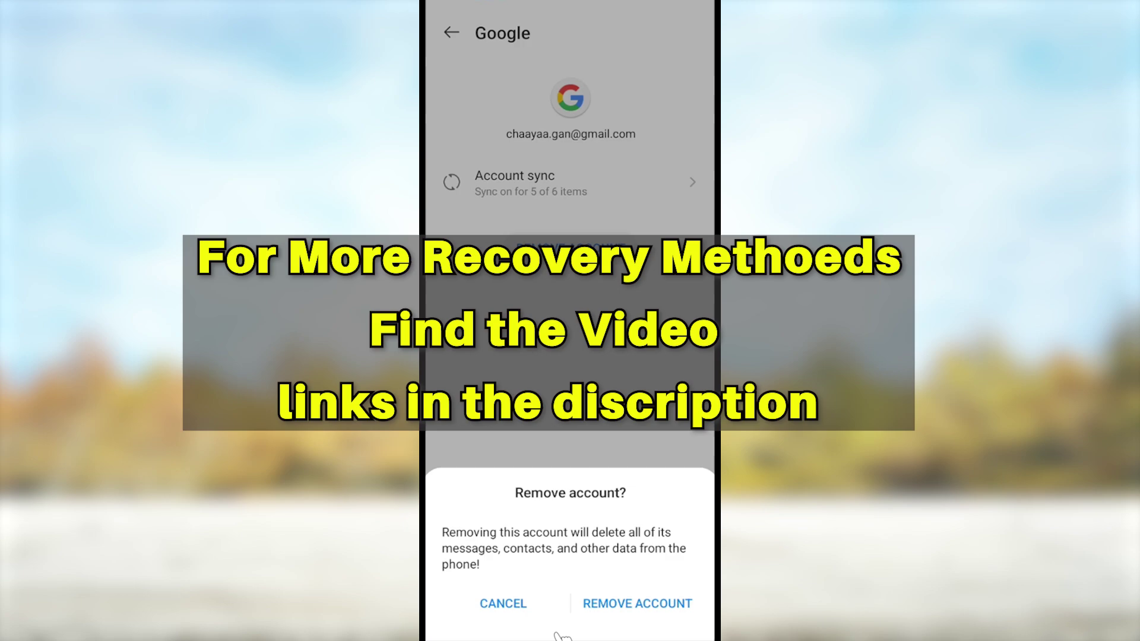
# - Close Settings from recent apps and return to the home screen
pyautogui.moveTo(554, 632); pyautogui.dragTo(558, 416)
pyautogui.moveTo(693, 439); pyautogui.dragTo(689, 3)
pyautogui.click(696, 303)
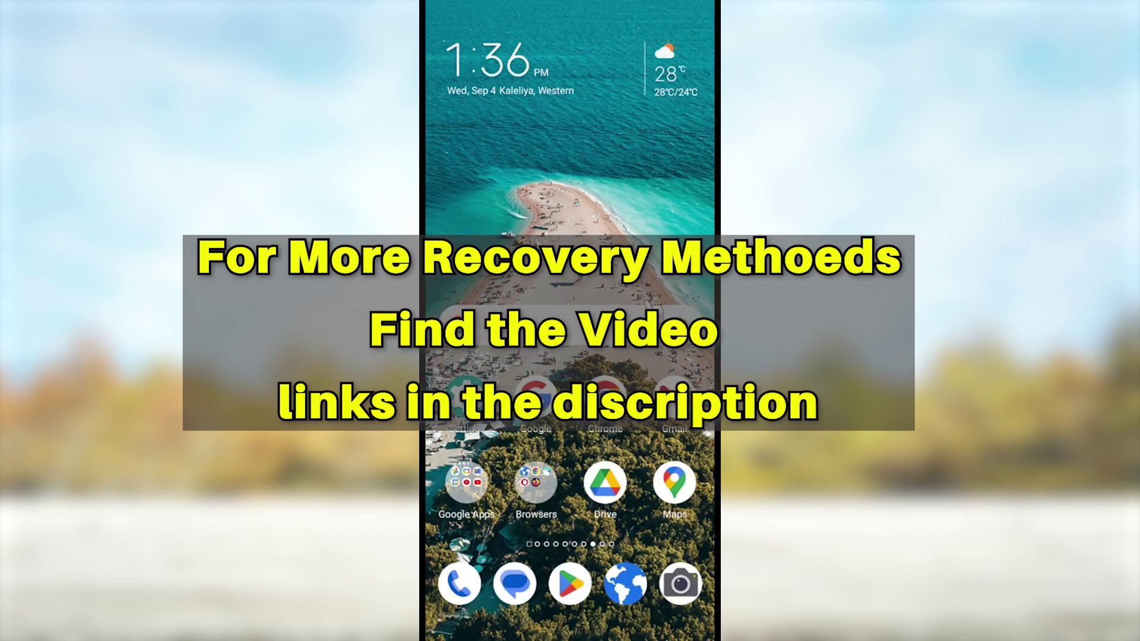